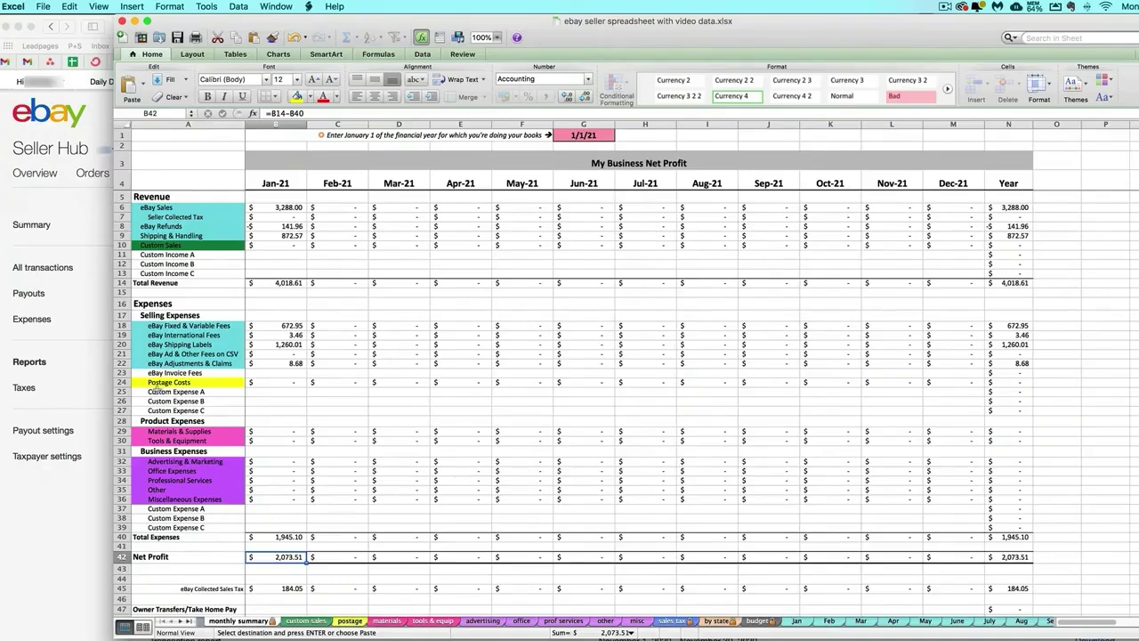
- Inspect the eBay Invoice Fees row and January's fee figures on the monthly summary
left_click(123, 373)
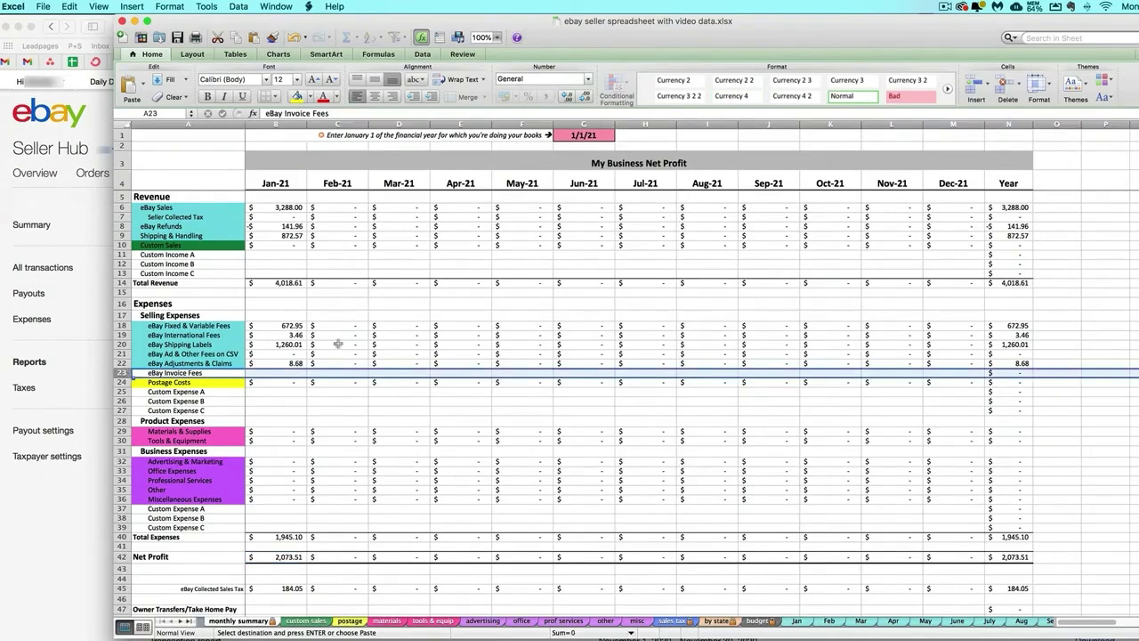
left_click_drag(222, 326, 280, 361)
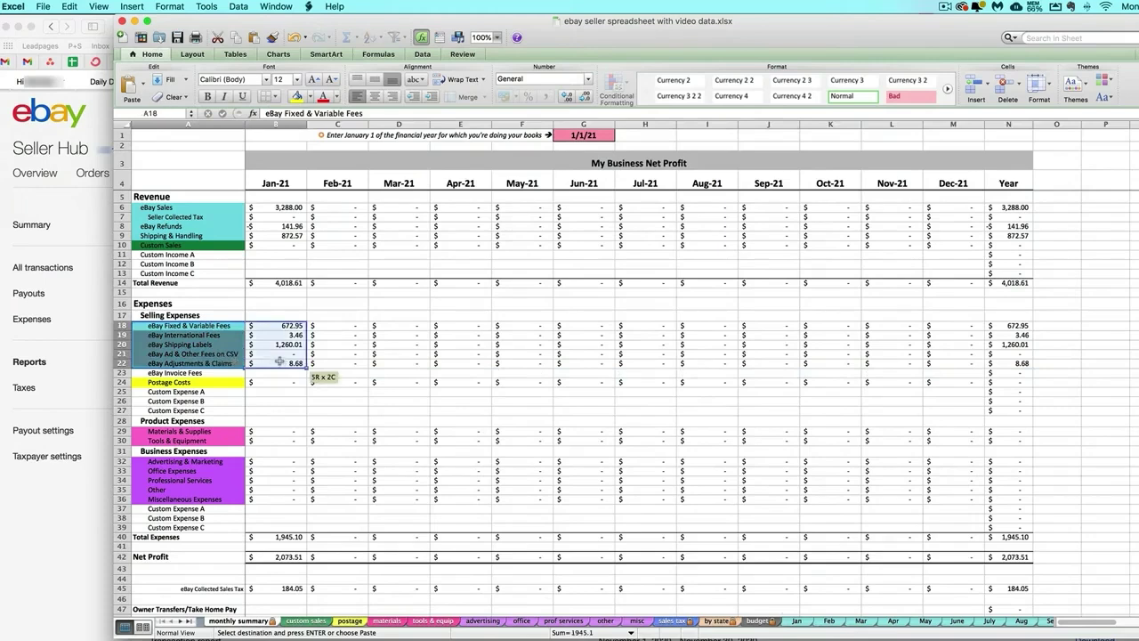
left_click(266, 354)
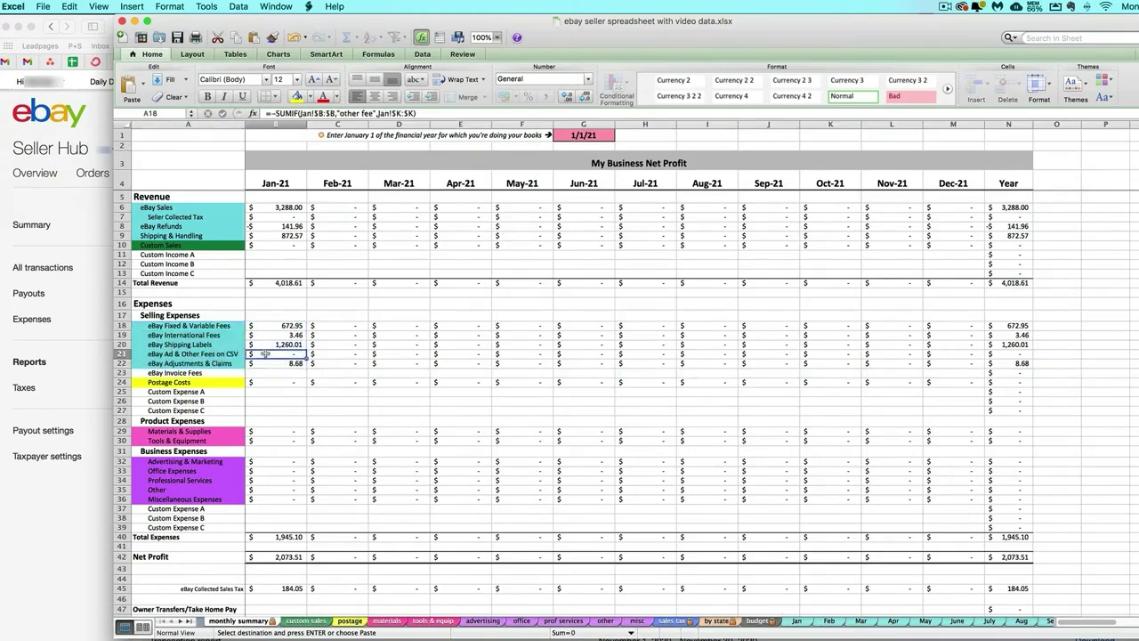
left_click(197, 372)
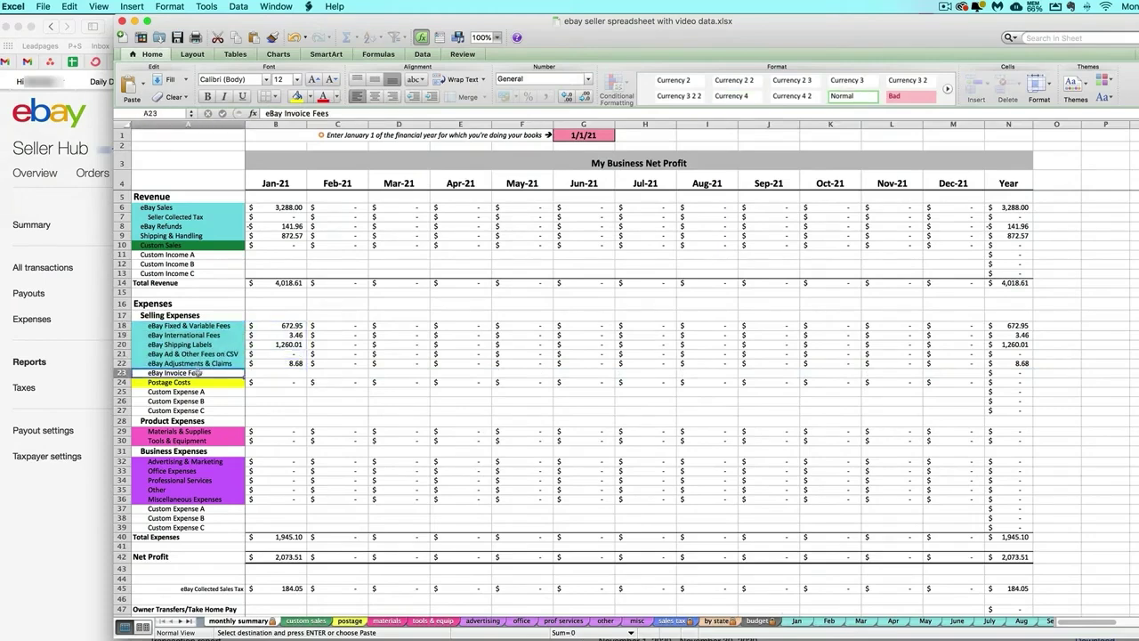
left_click(290, 374)
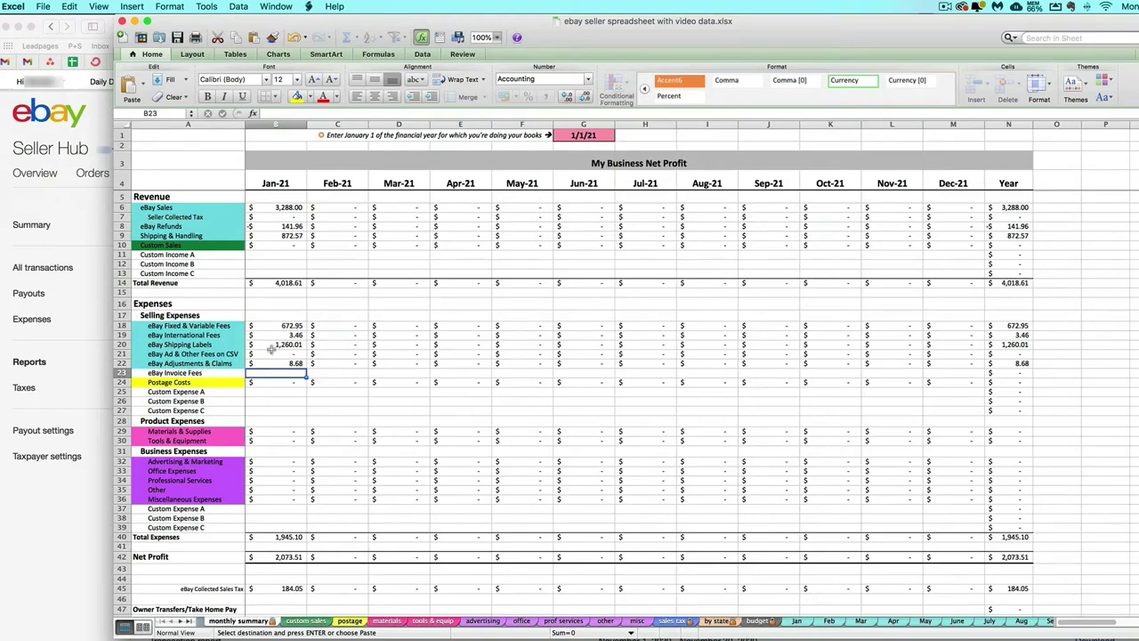
- In Seller Hub, go from Payments to Reports and open the full Tax invoices list
left_click(70, 503)
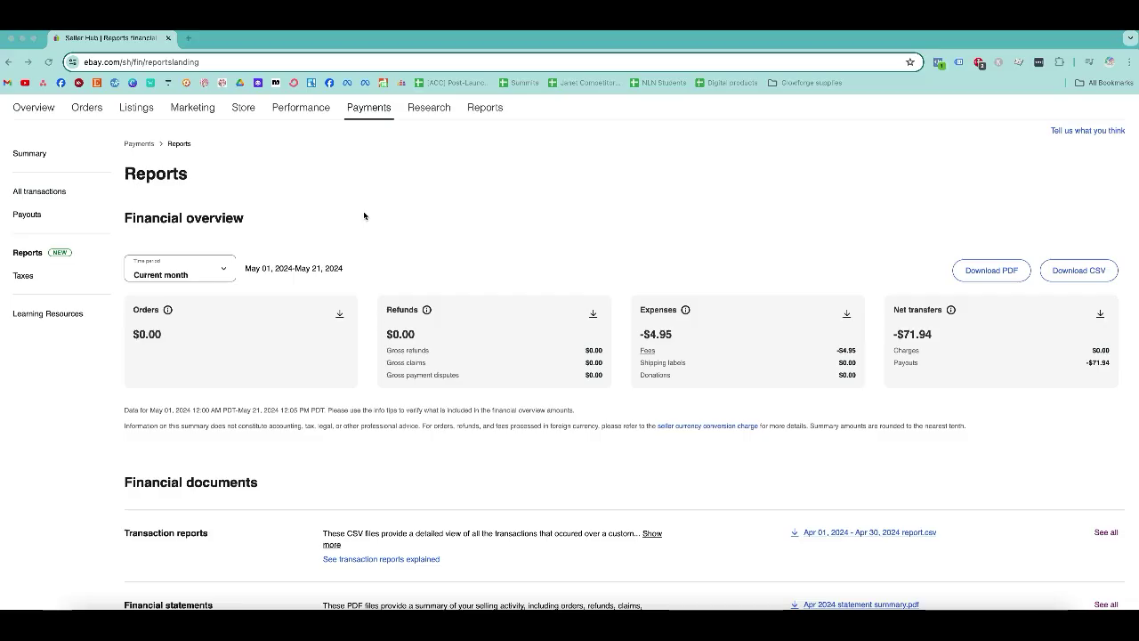
left_click(364, 212)
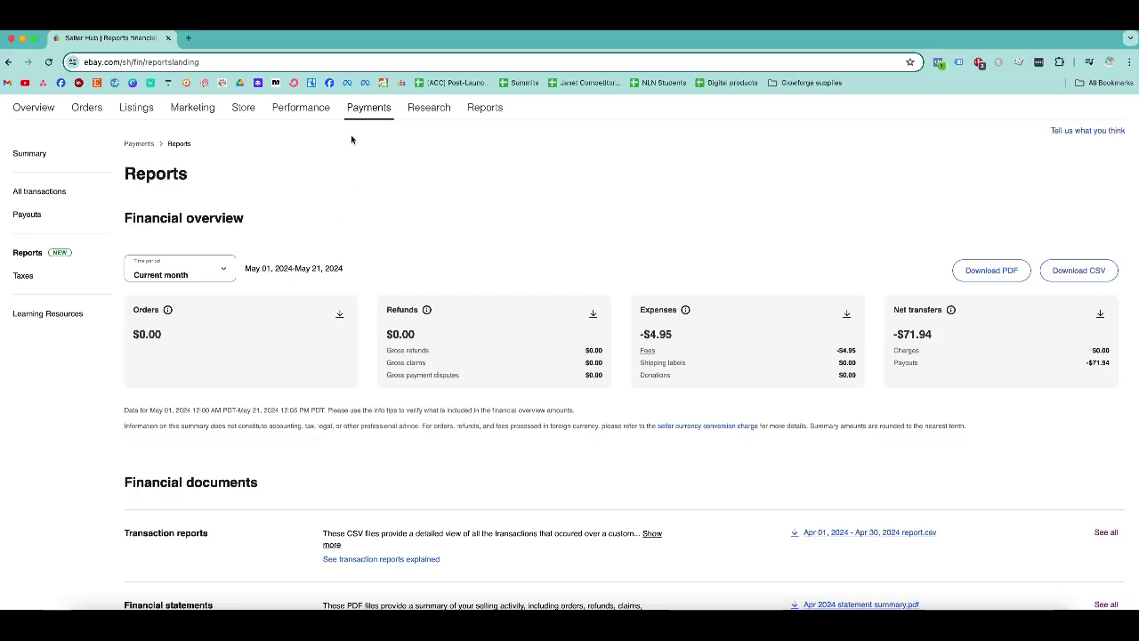
mouse_move(376, 112)
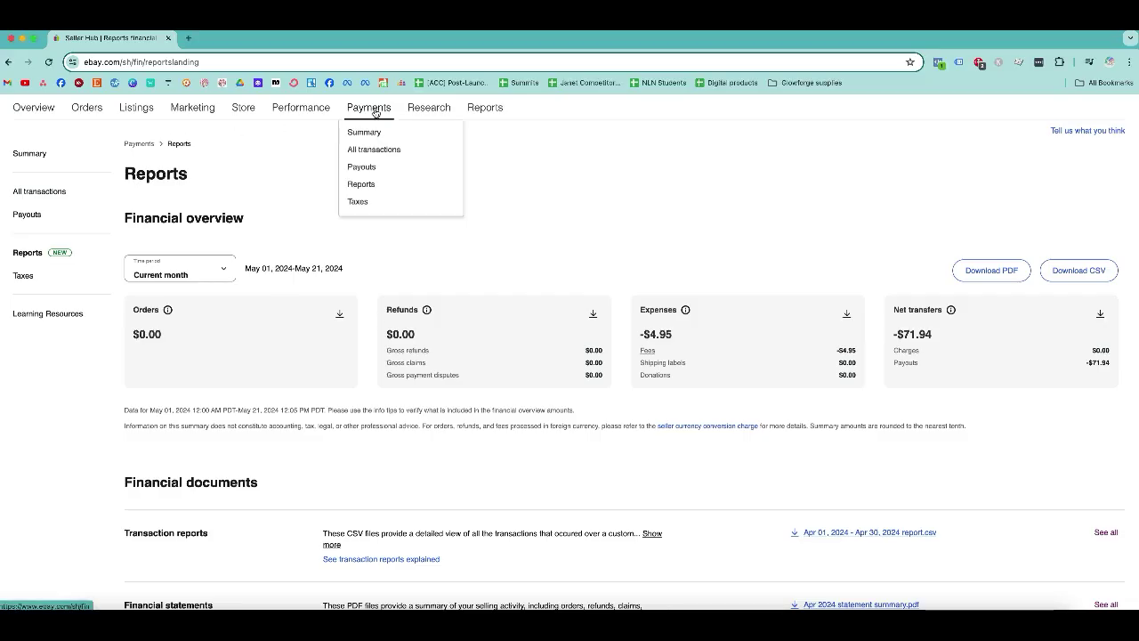
left_click(361, 184)
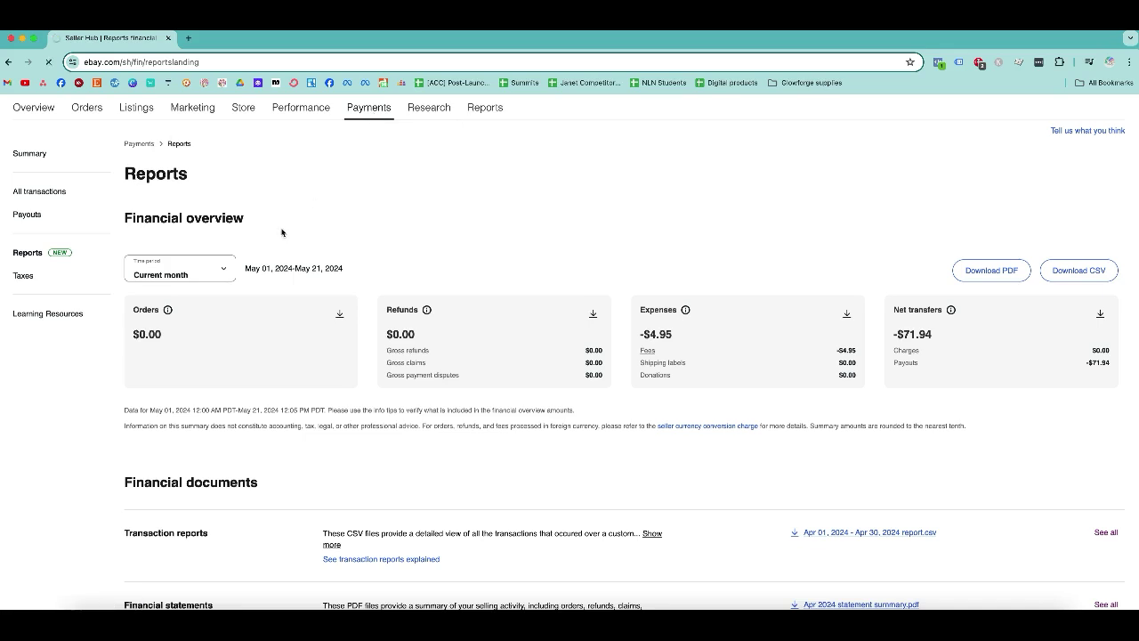
scroll(422, 423, "down", 1)
scroll(421, 423, "down", 1)
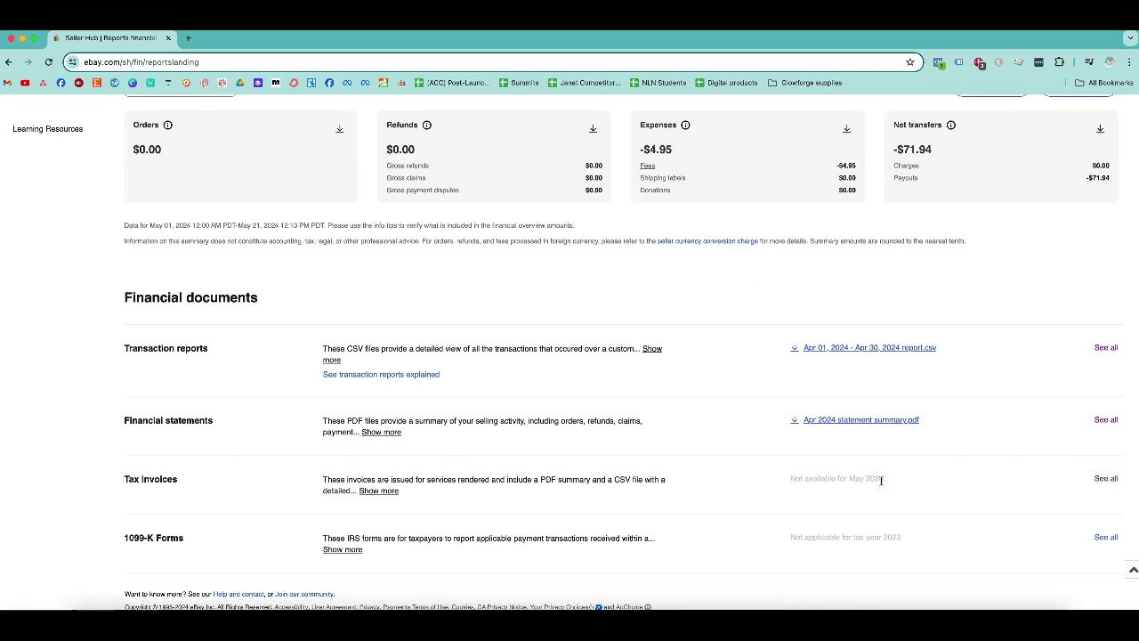
left_click(1102, 479)
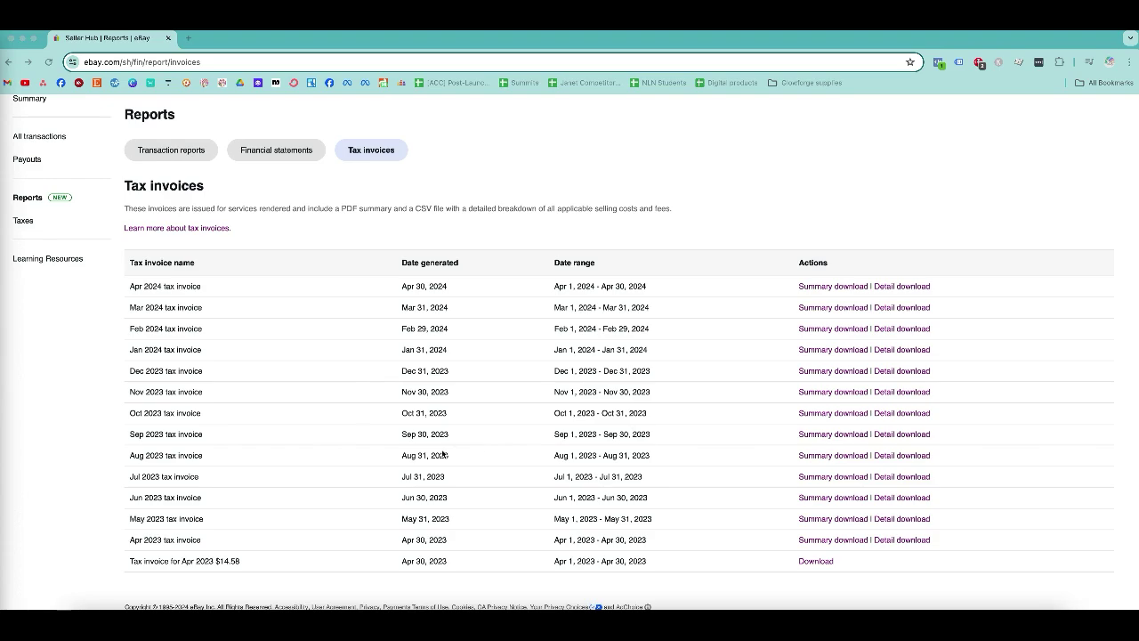
- Download the April 2024 invoice summary from the Tax invoices list
scroll(656, 499, "up", 1)
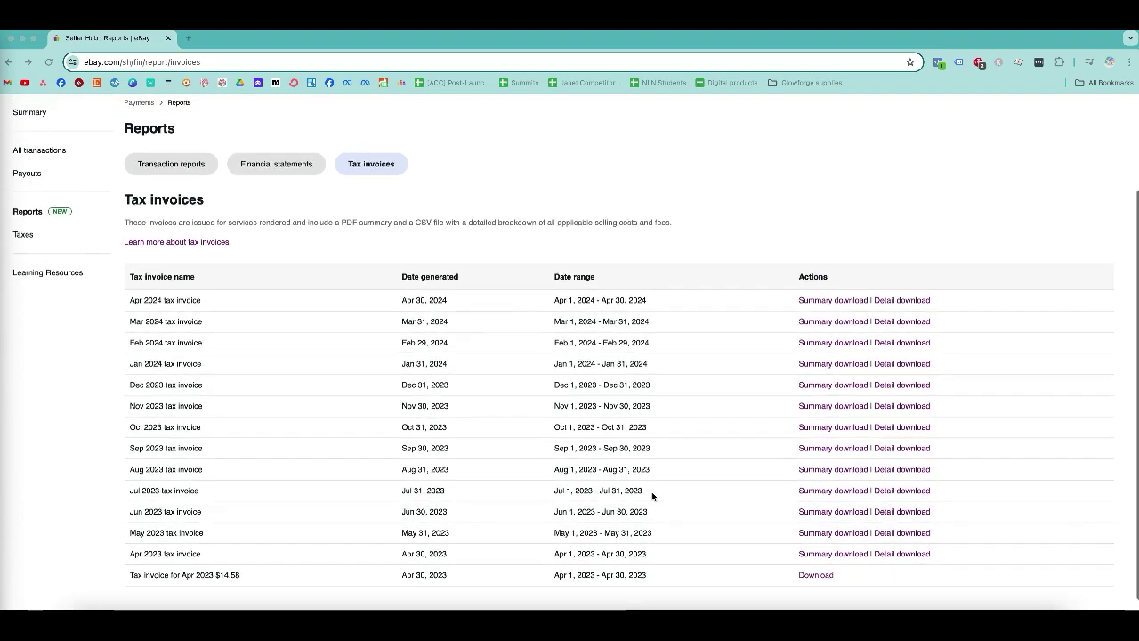
scroll(652, 496, "up", 1)
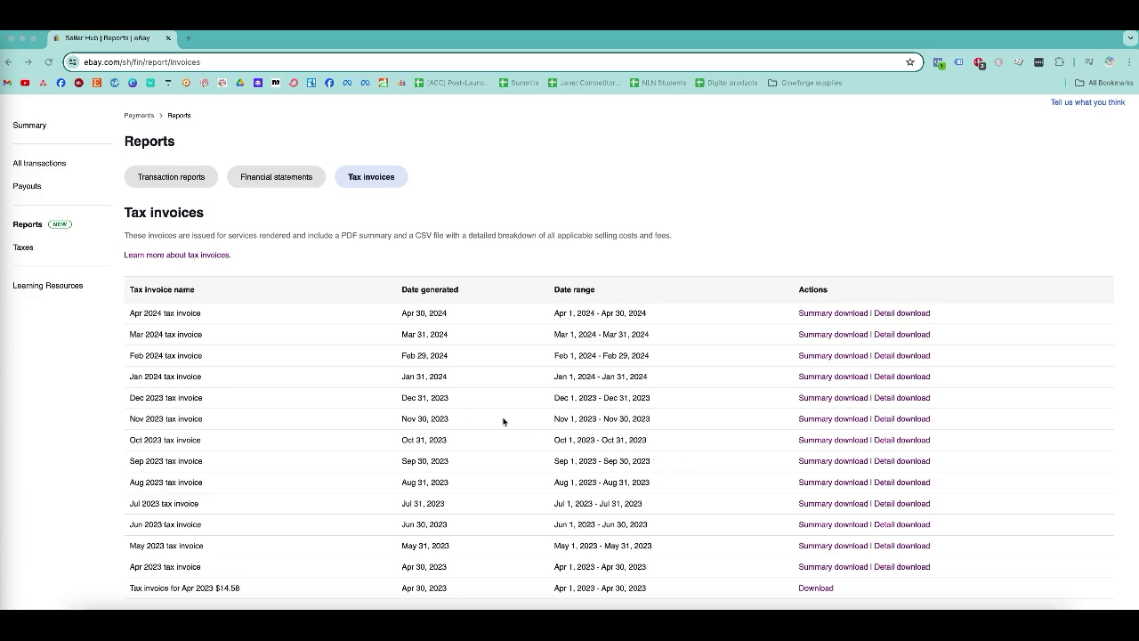
scroll(539, 415, "down", 2)
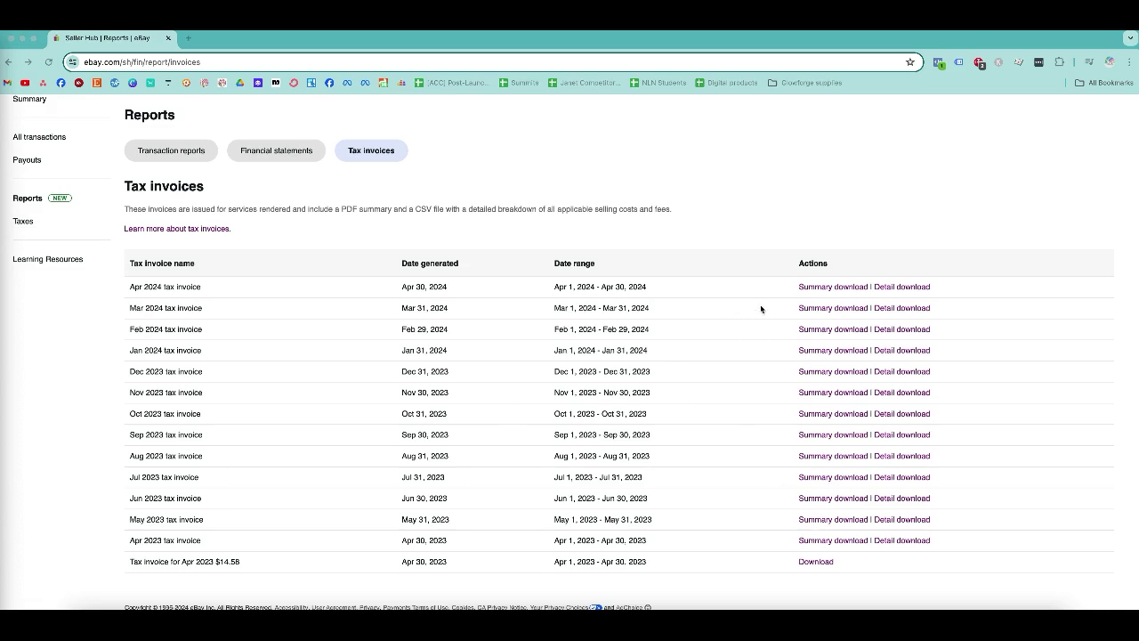
left_click(819, 289)
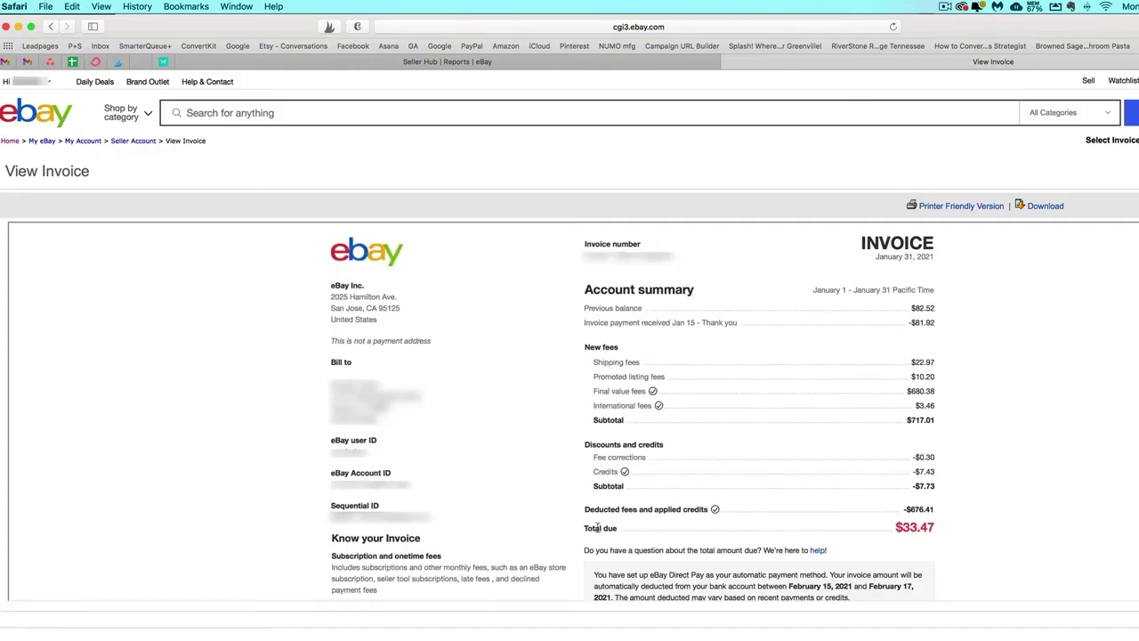
- Narrow the Excel window so the January 2021 invoice's total due line shows beside it
triple_click(921, 530)
left_click(940, 532)
key("super+Tab")
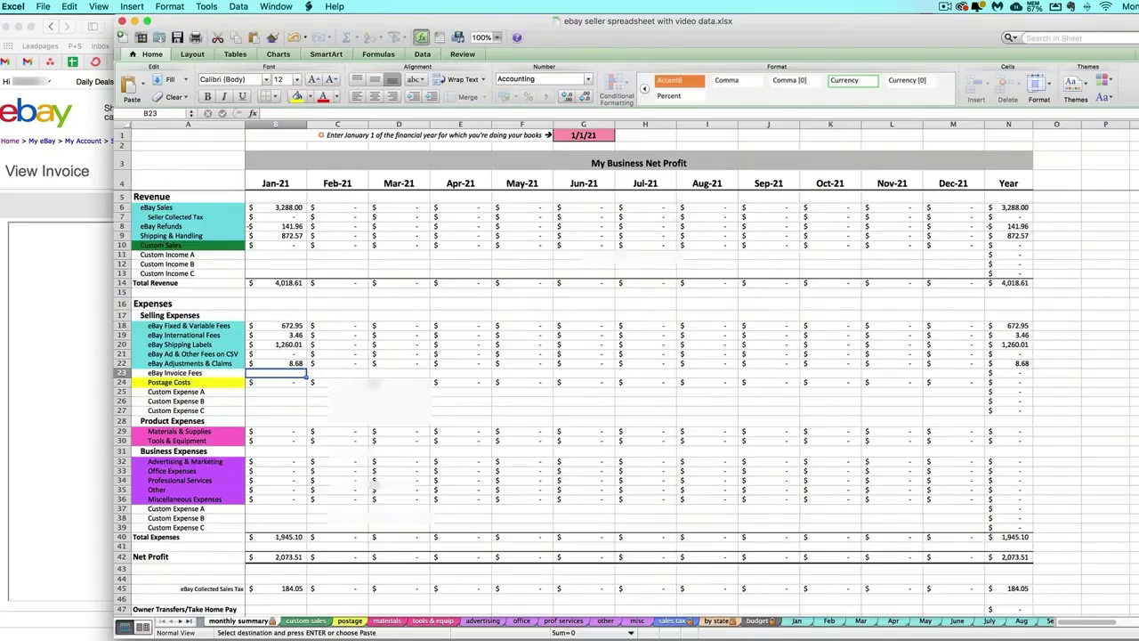
left_click_drag(1137, 374, 566, 378)
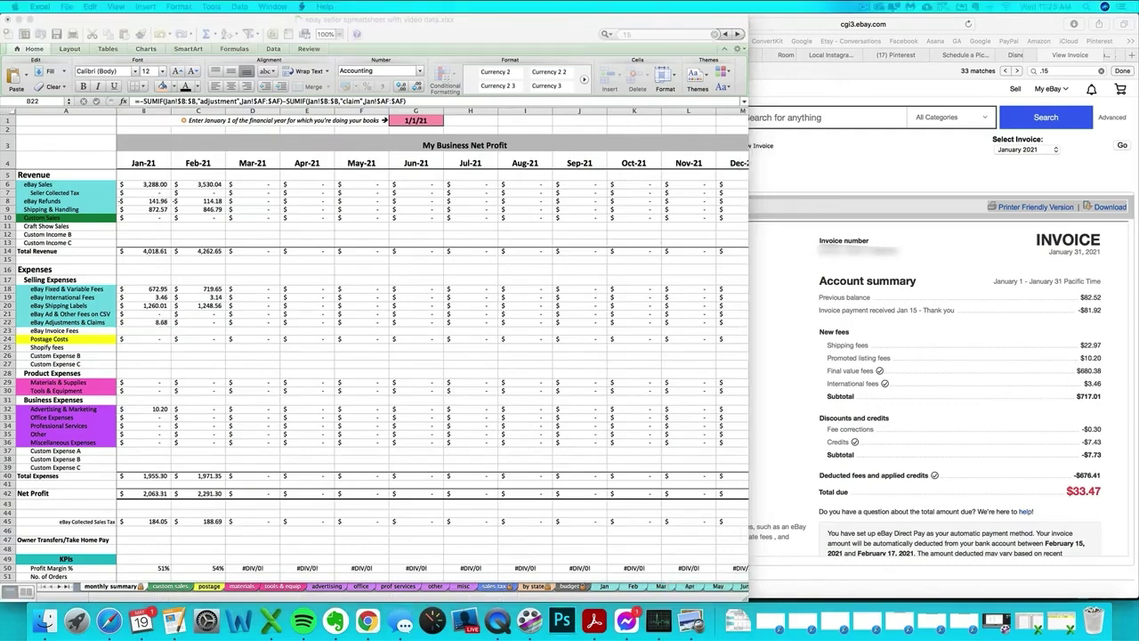
key("super+Tab")
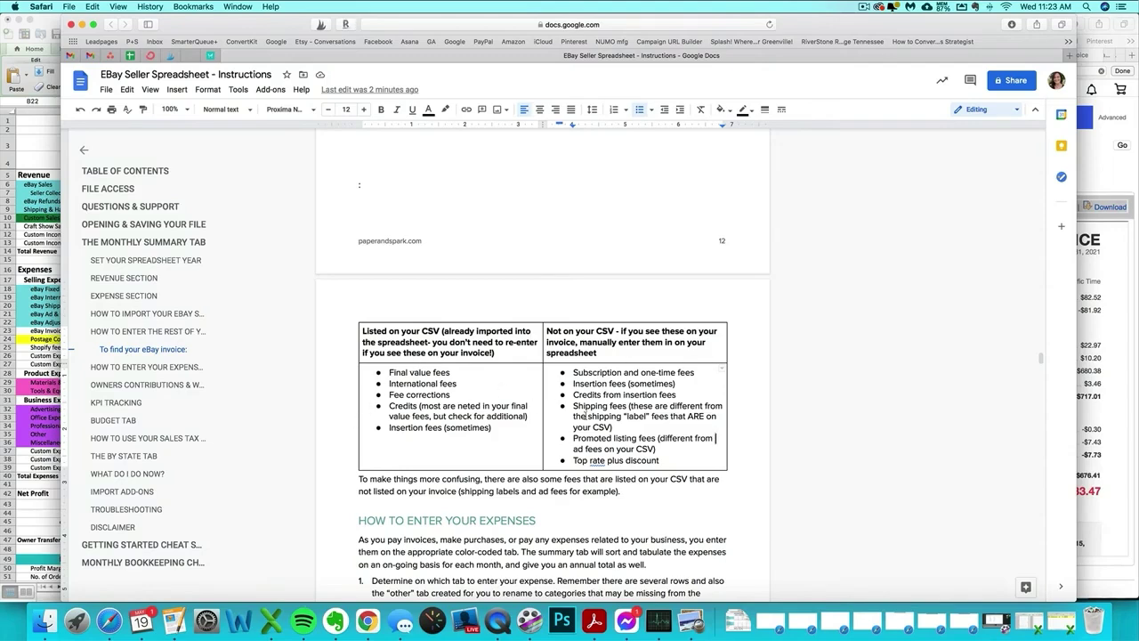
key("super+Tab")
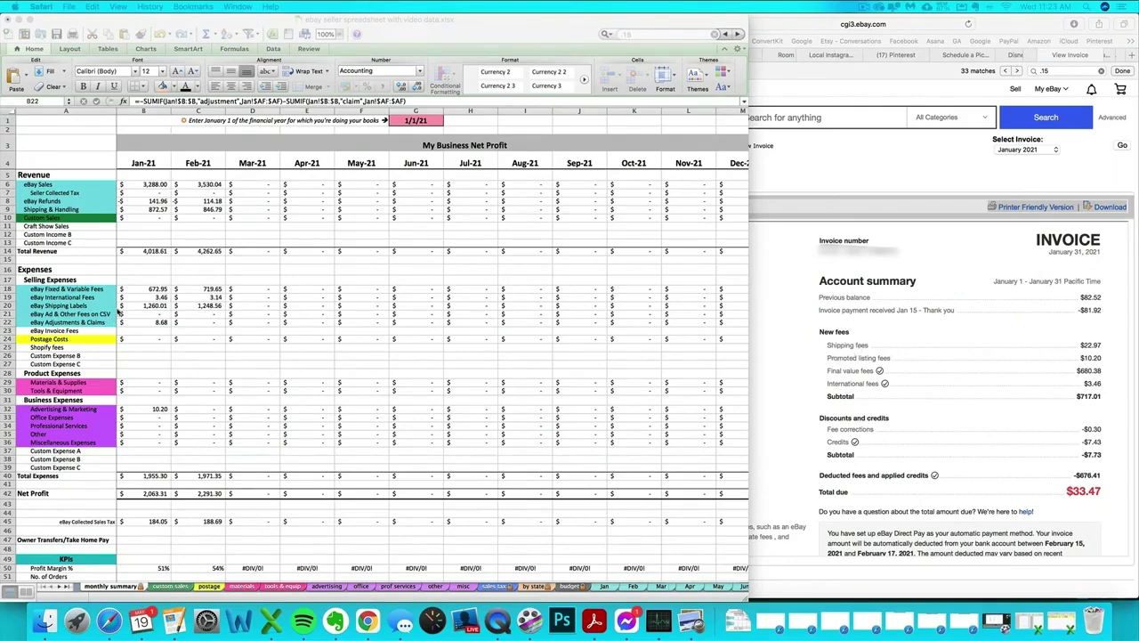
- Enter =22.97 as January's eBay Invoice Fees on the monthly summary
key("super+Tab")
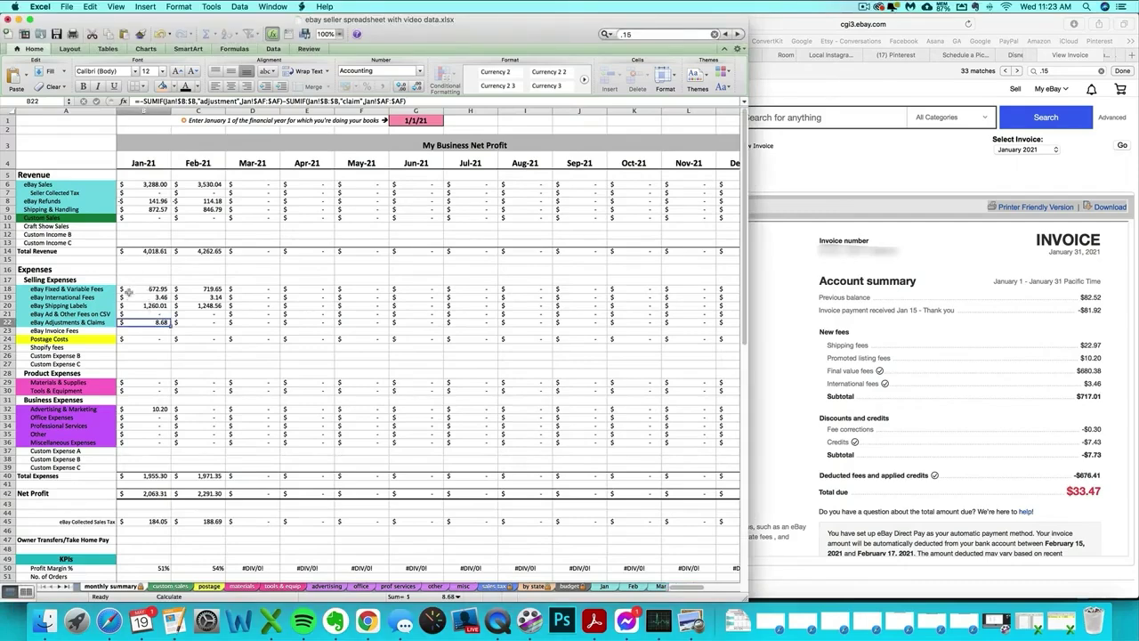
left_click_drag(80, 306, 154, 306)
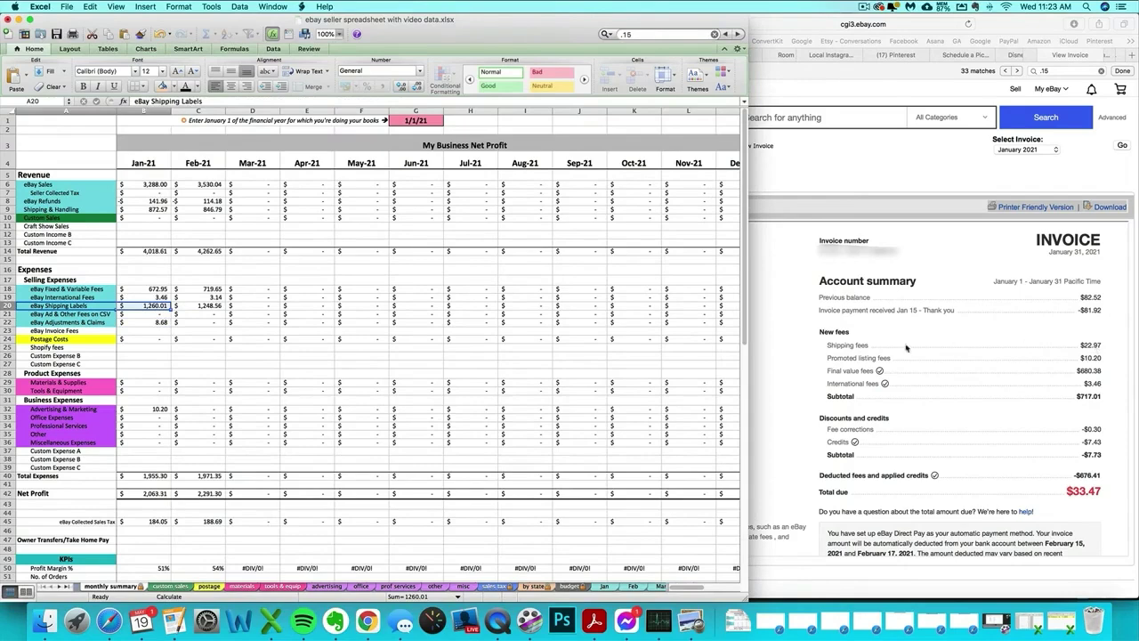
left_click(143, 315)
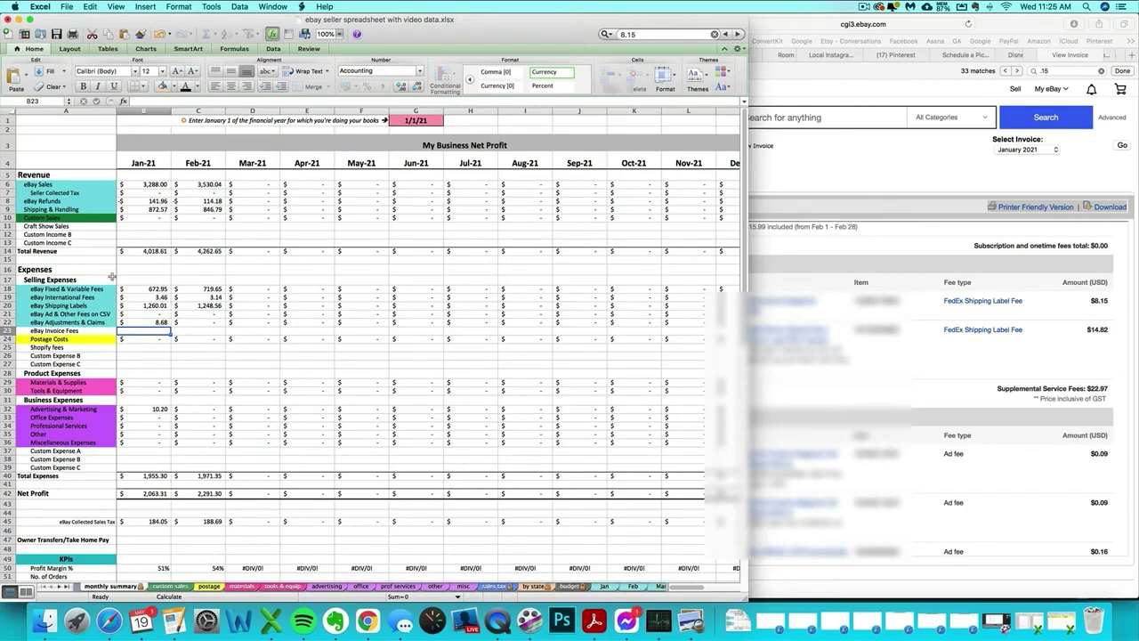
type("=")
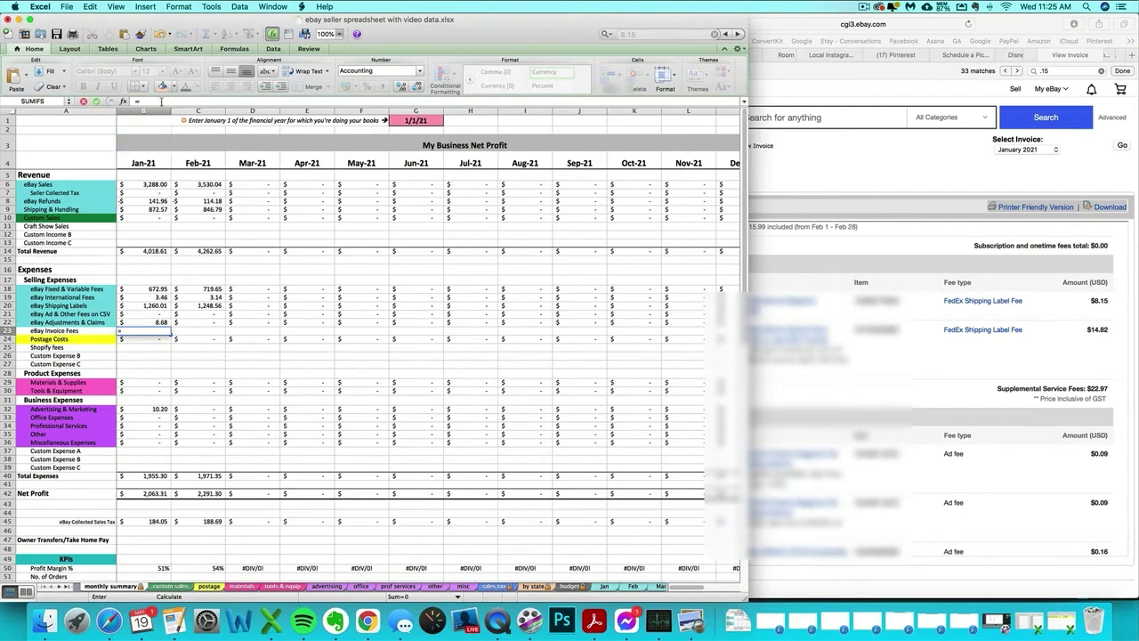
type("22.97")
key("Return")
- Append the 10.20 promoted listing fee to the B23 formula after checking the invoice
left_click(879, 370)
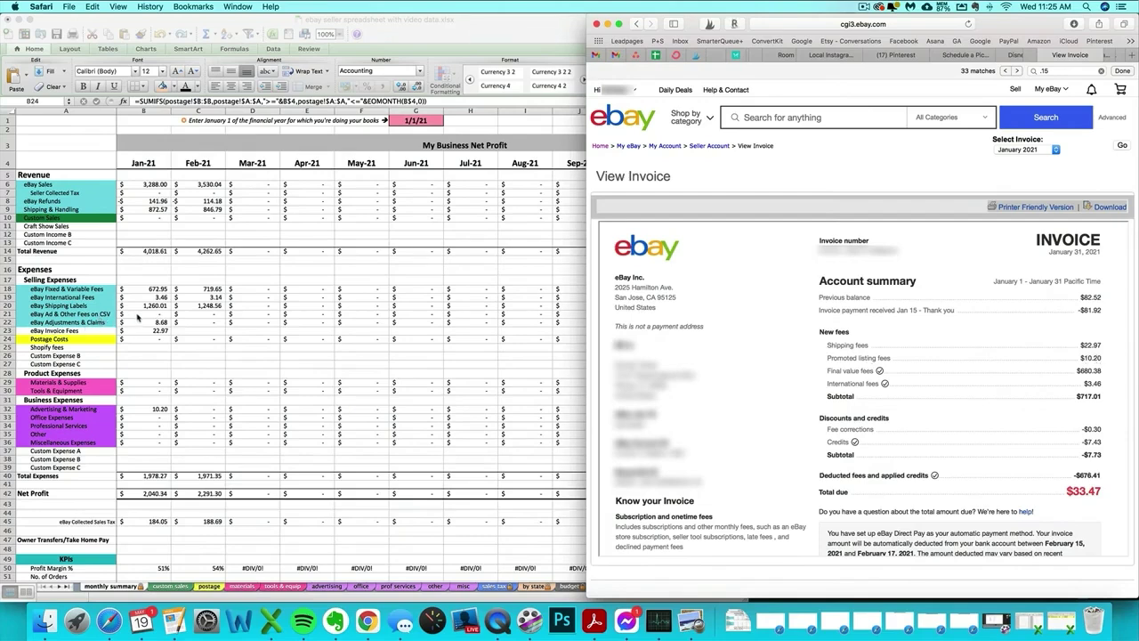
scroll(956, 369, "down", 10)
left_click(118, 331)
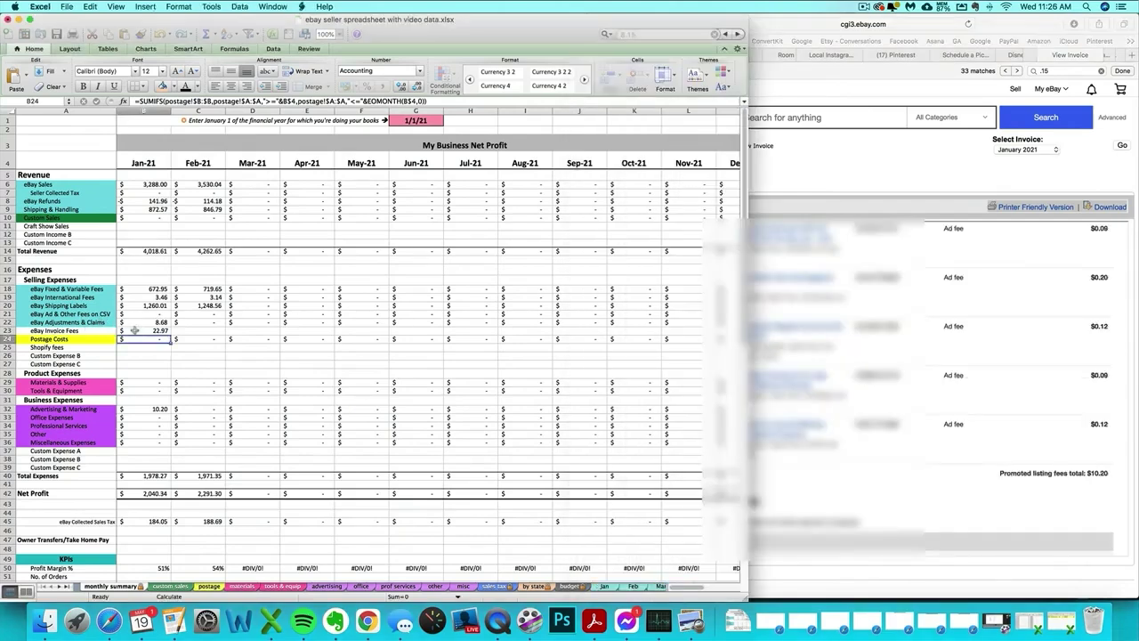
left_click(133, 330)
left_click(183, 101)
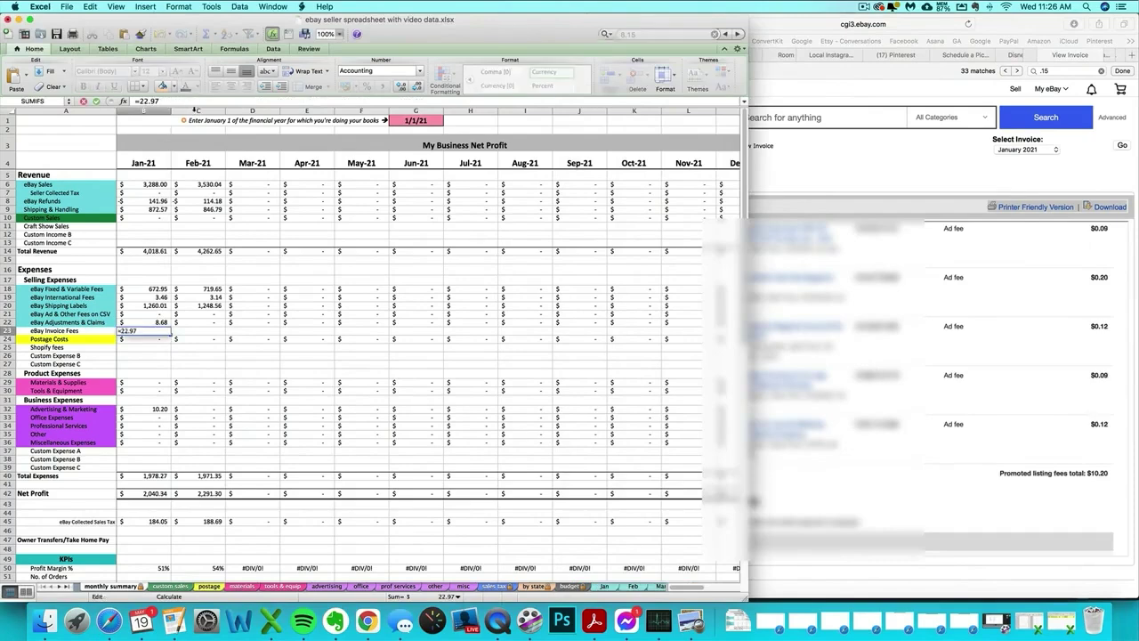
type("+10.20")
key("Return")
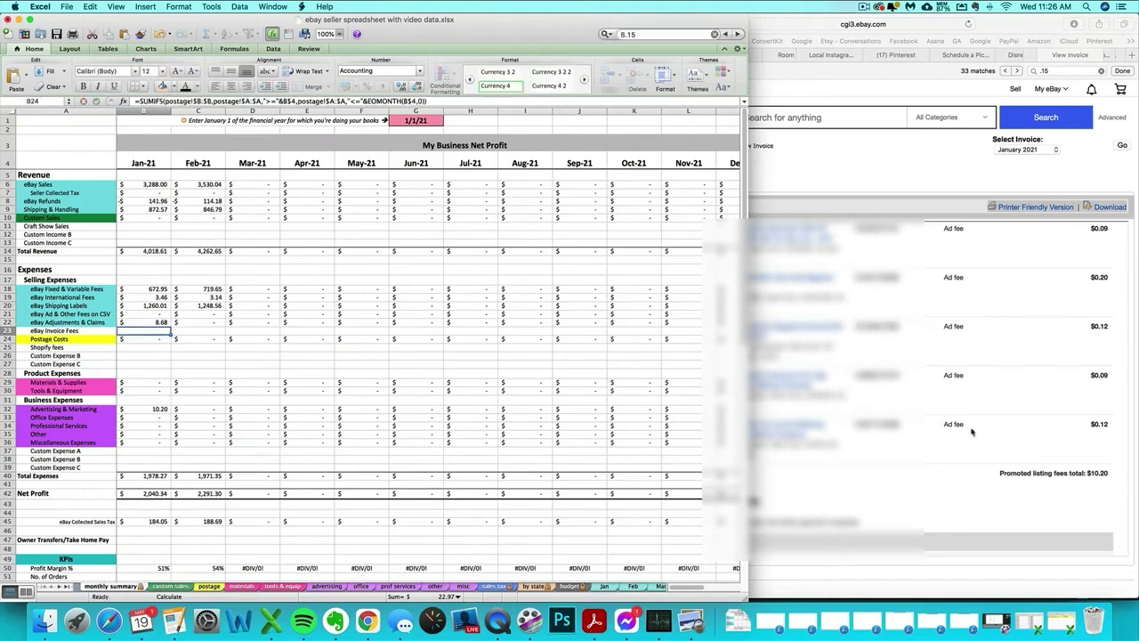
- Check the promoted listing entry on the advertising sheet, then delete +10.2 from B23's formula
left_click(324, 587)
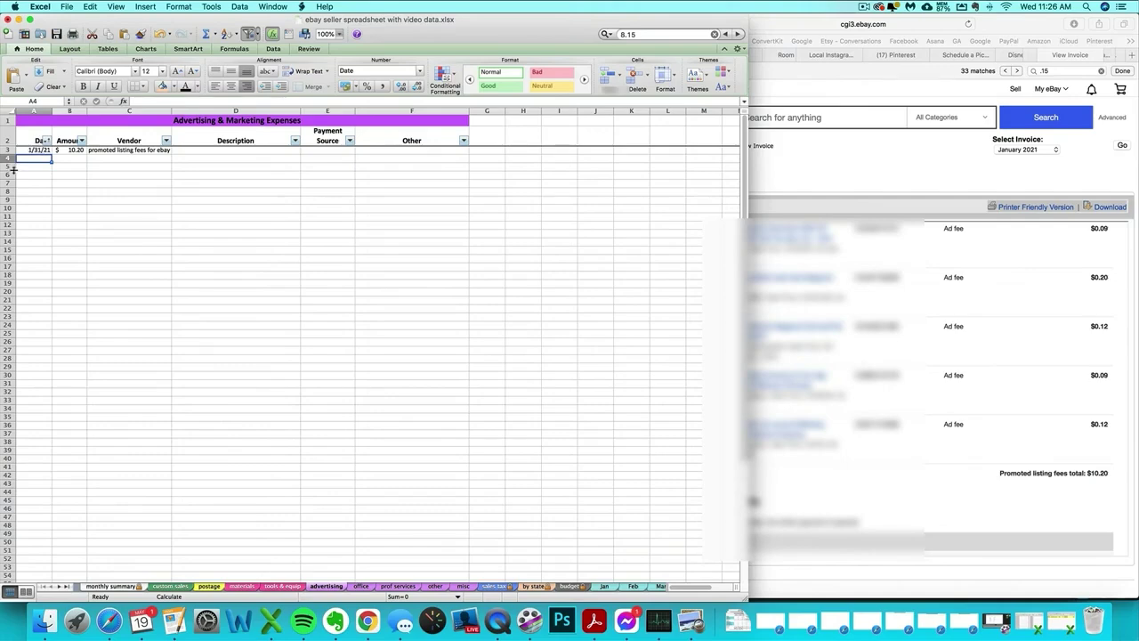
left_click(114, 586)
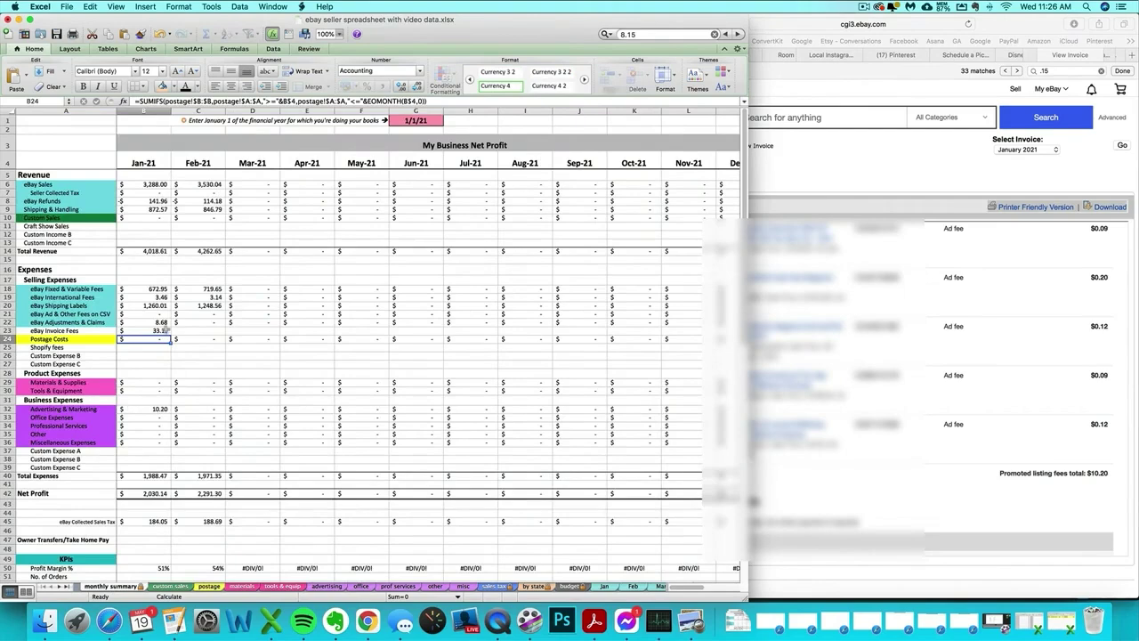
left_click(166, 329)
left_click_drag(158, 100, 180, 100)
key("BackSpace")
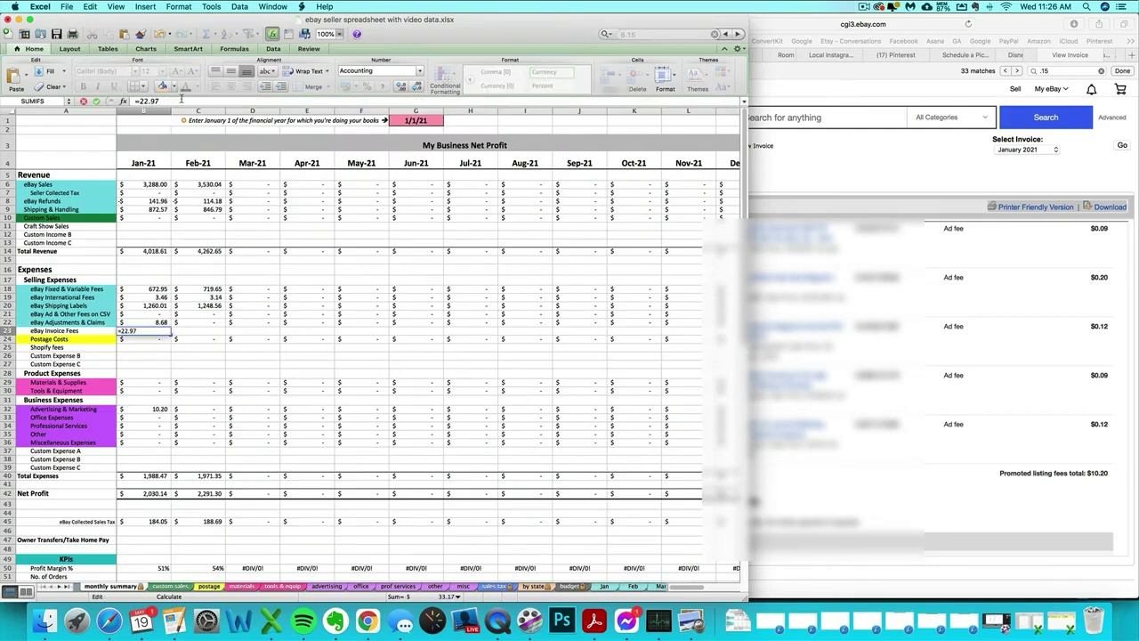
- Commit B23 and cross-check January's eBay fees against the January invoice
key("Return")
left_click(865, 326)
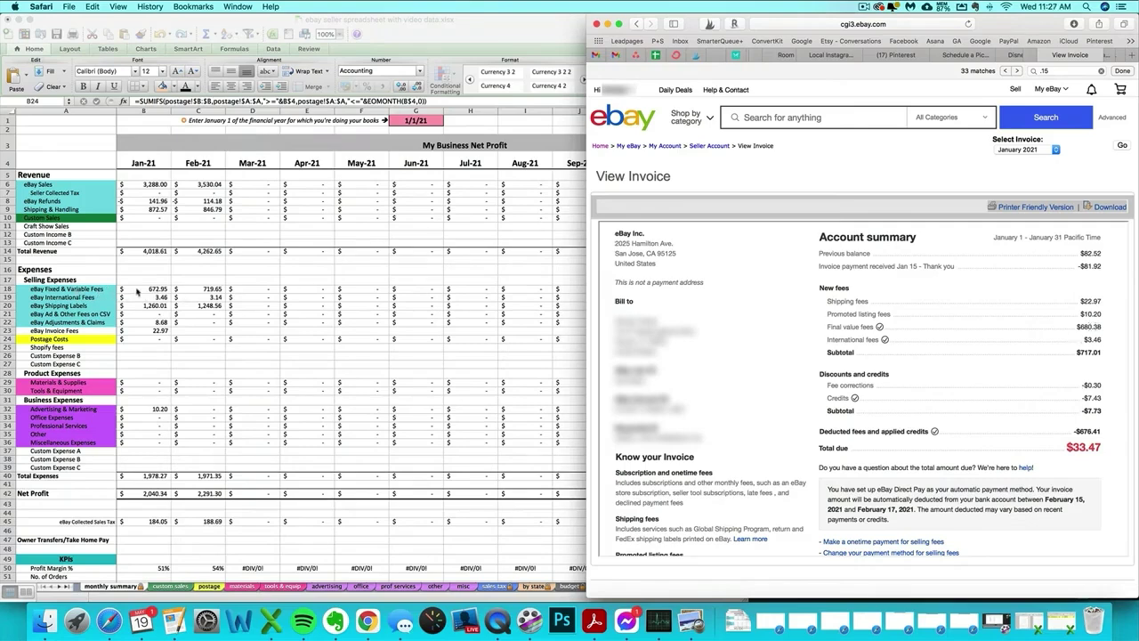
left_click(98, 289)
left_click(127, 289)
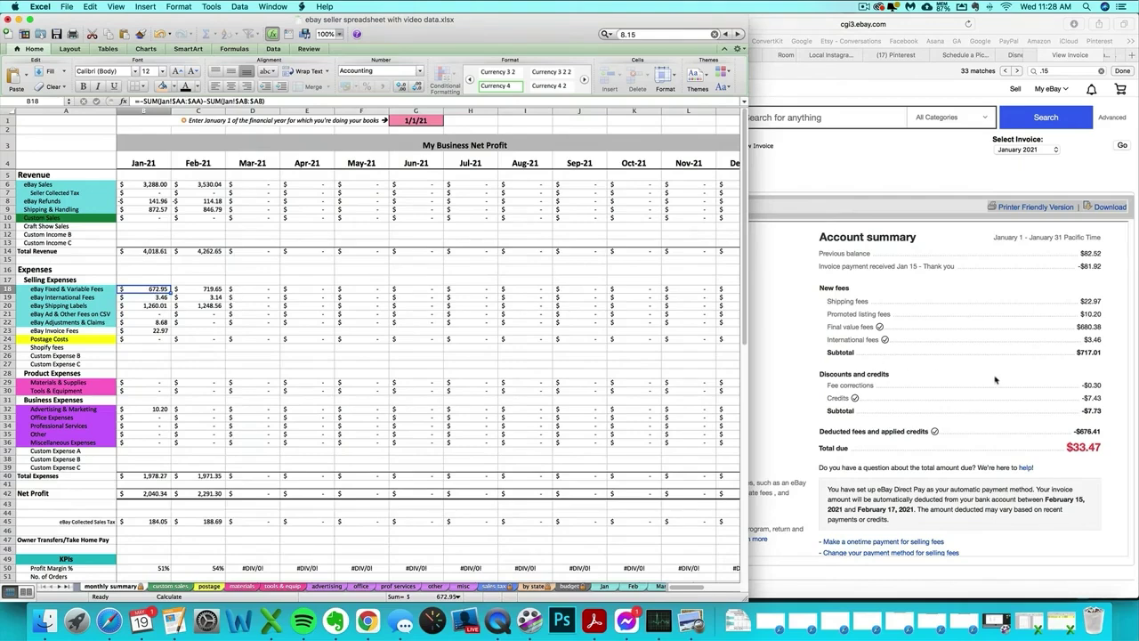
left_click(834, 397)
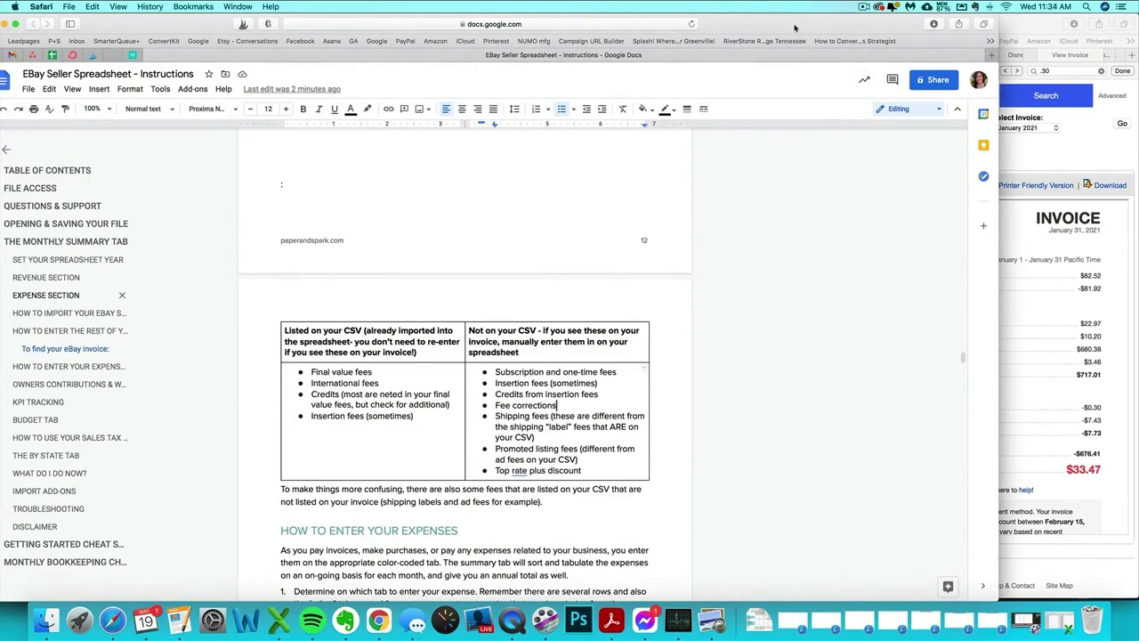
- Move the Google Docs instructions aside to uncover Excel and the eBay invoice
left_click_drag(782, 54, 0, 4)
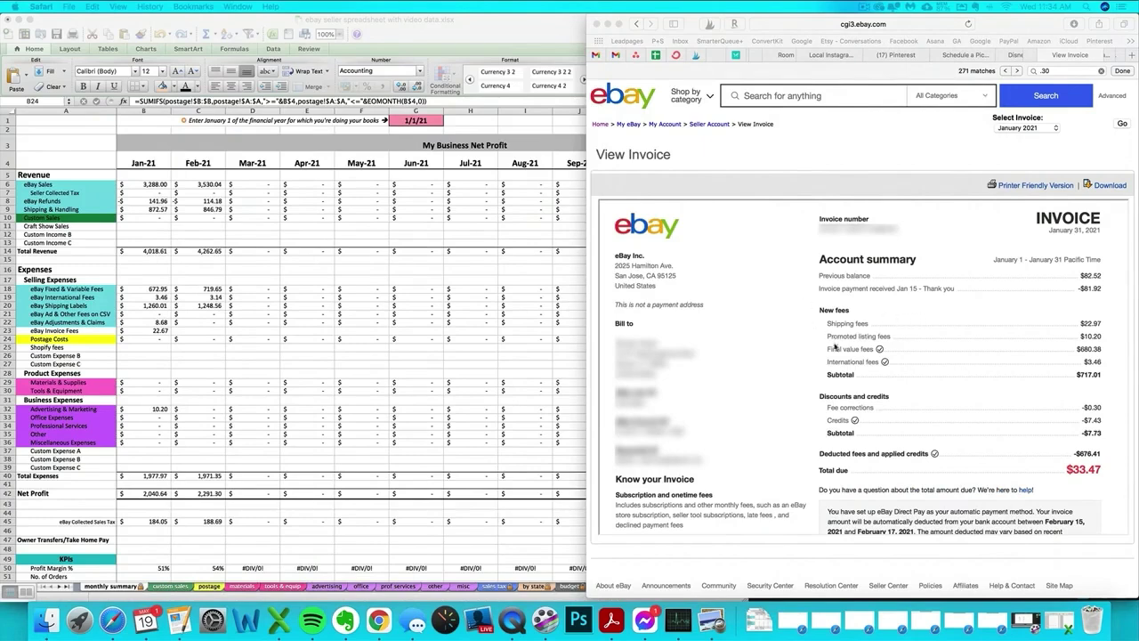
- Load the February 2021 invoice ($144.72 due) and return to the monthly summary sheet
left_click(1030, 129)
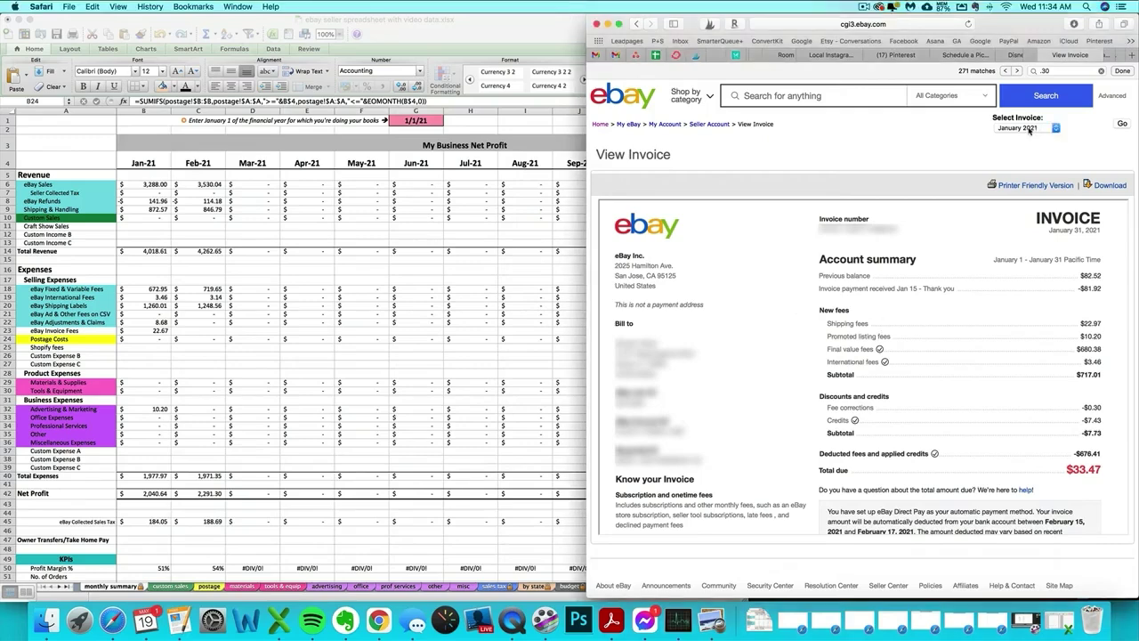
left_click(1029, 128)
left_click(1019, 120)
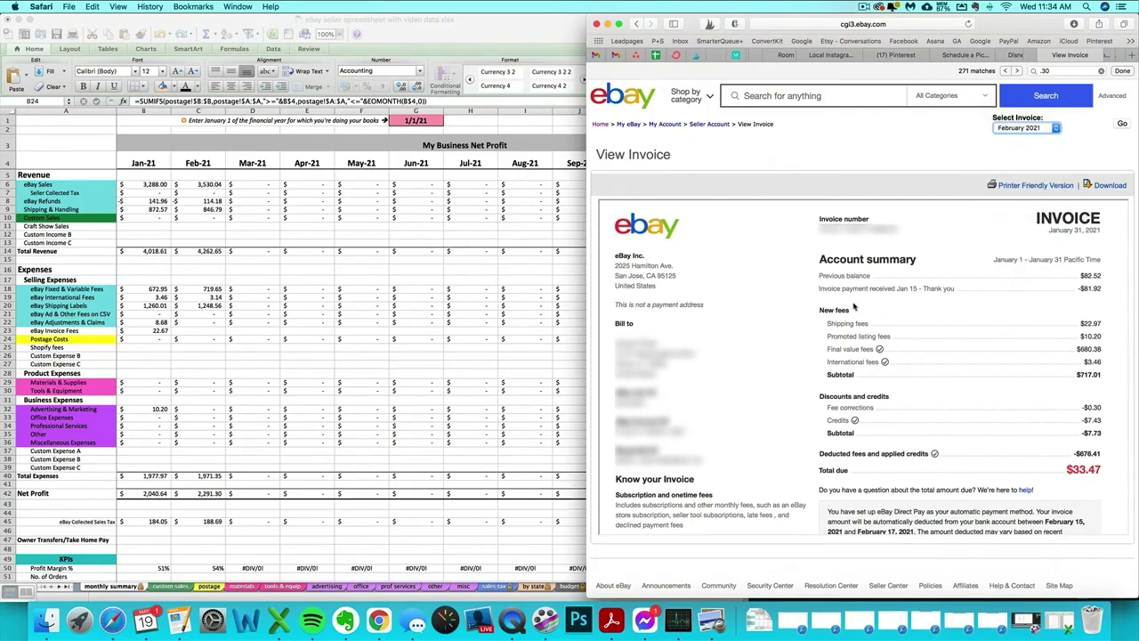
left_click(1123, 125)
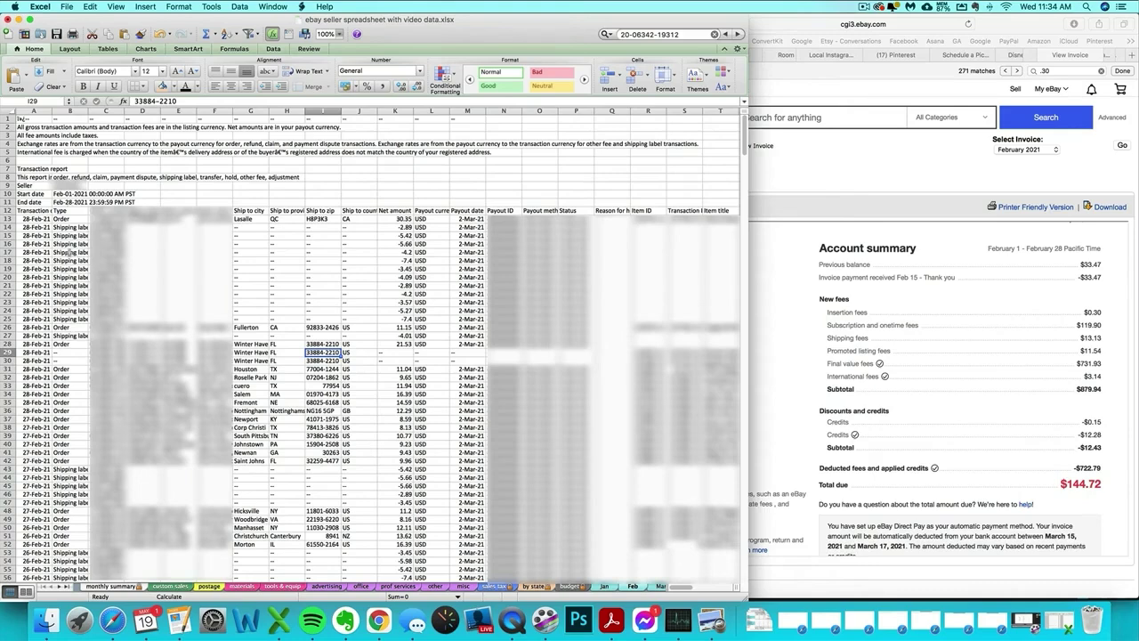
left_click(107, 587)
- Set C23 to =.30+119.90 so February's eBay Invoice Fees total 120.20
left_click(190, 330)
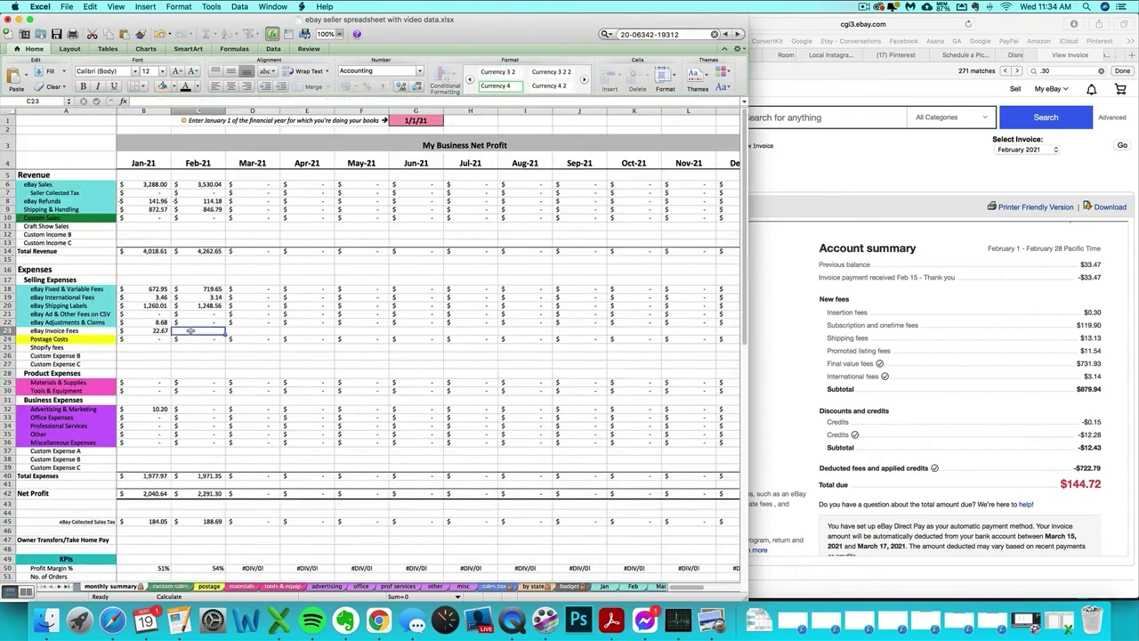
type("=.30")
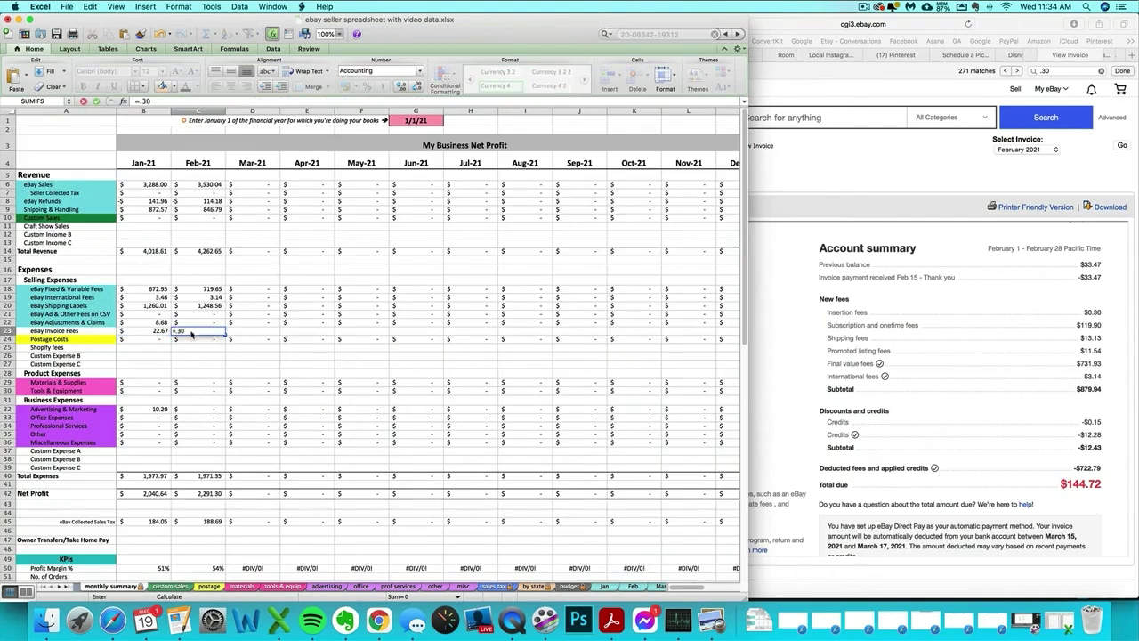
key("Return")
left_click(188, 329)
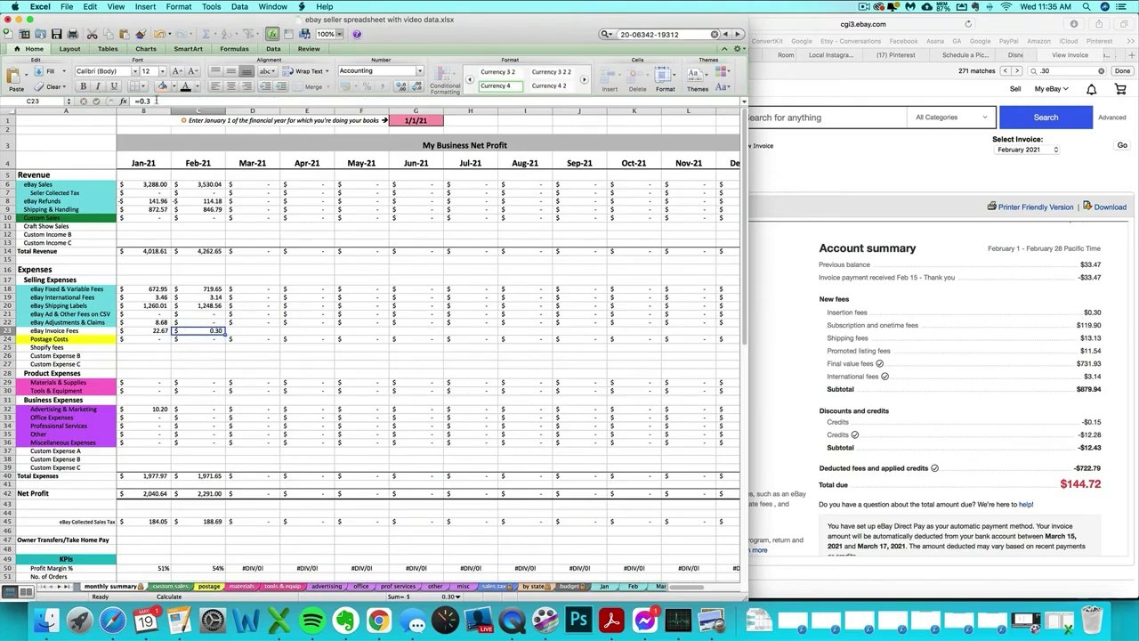
left_click(157, 104)
type("+")
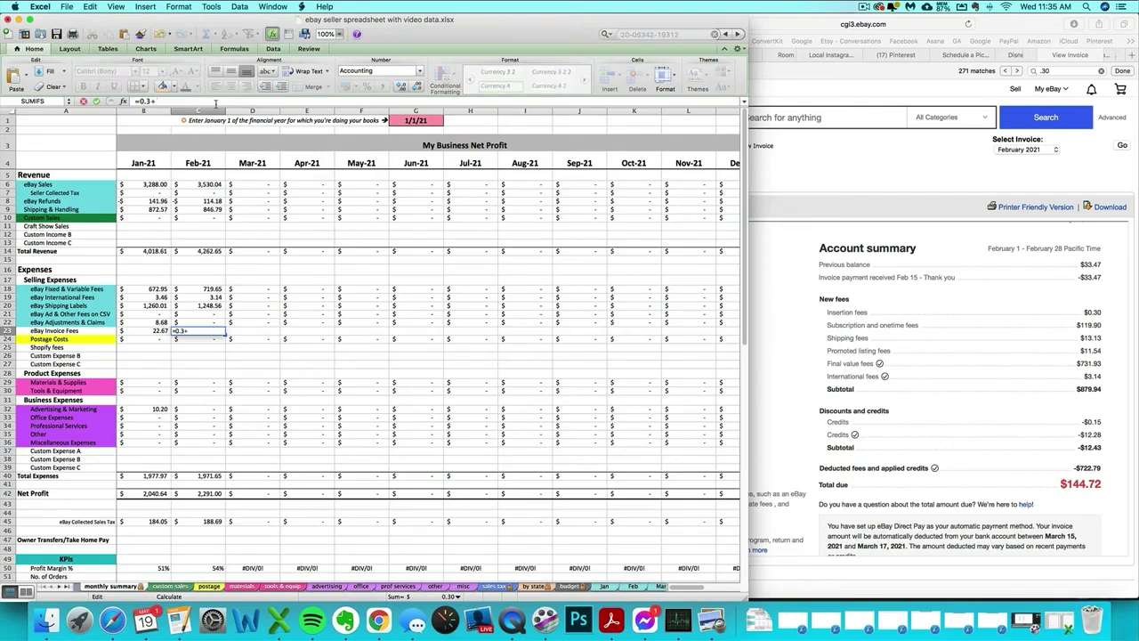
type("119.90")
key("Return")
left_click(952, 358)
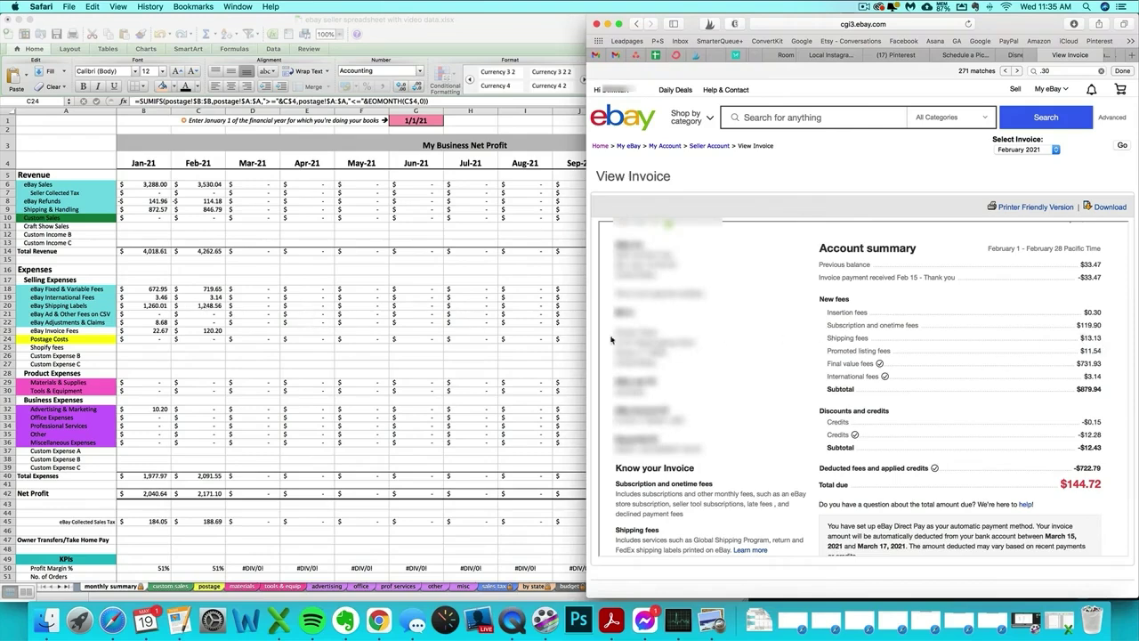
- Search the Feb transaction data sheet for the 13.13 shipping fee, which isn't found
scroll(967, 384, "down", 10)
left_click(522, 415)
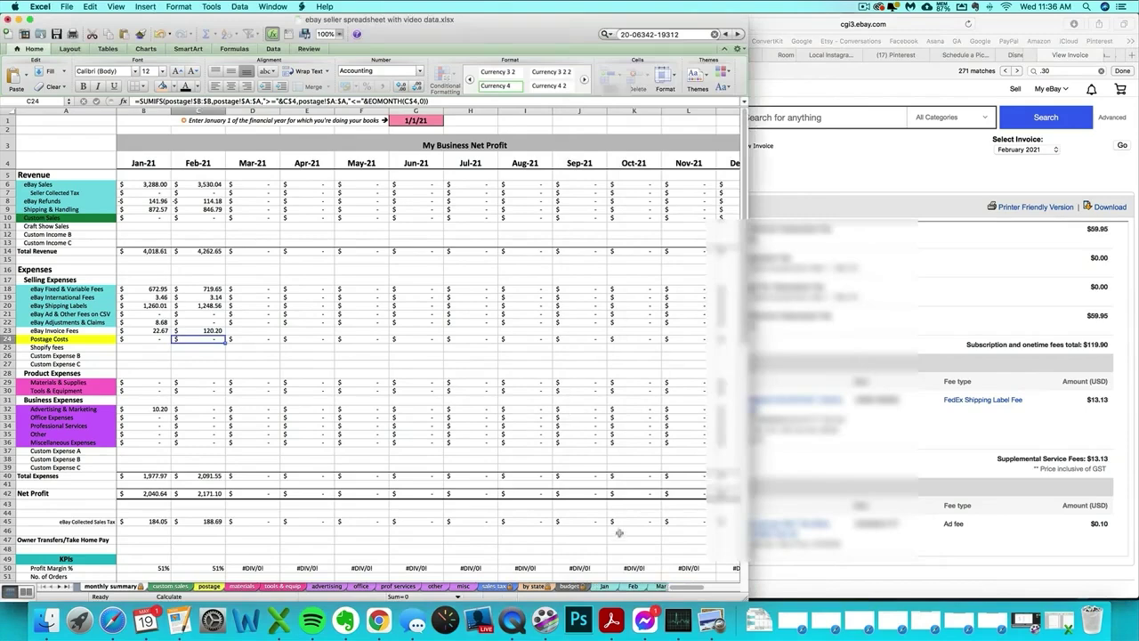
left_click(632, 586)
left_click(436, 377)
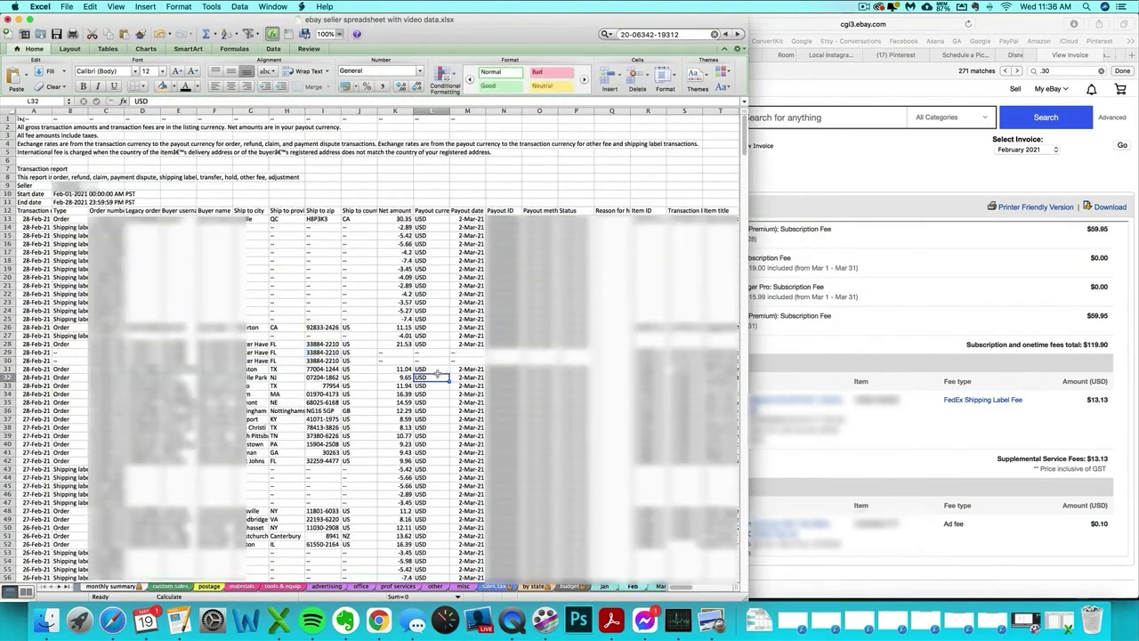
key("super+f")
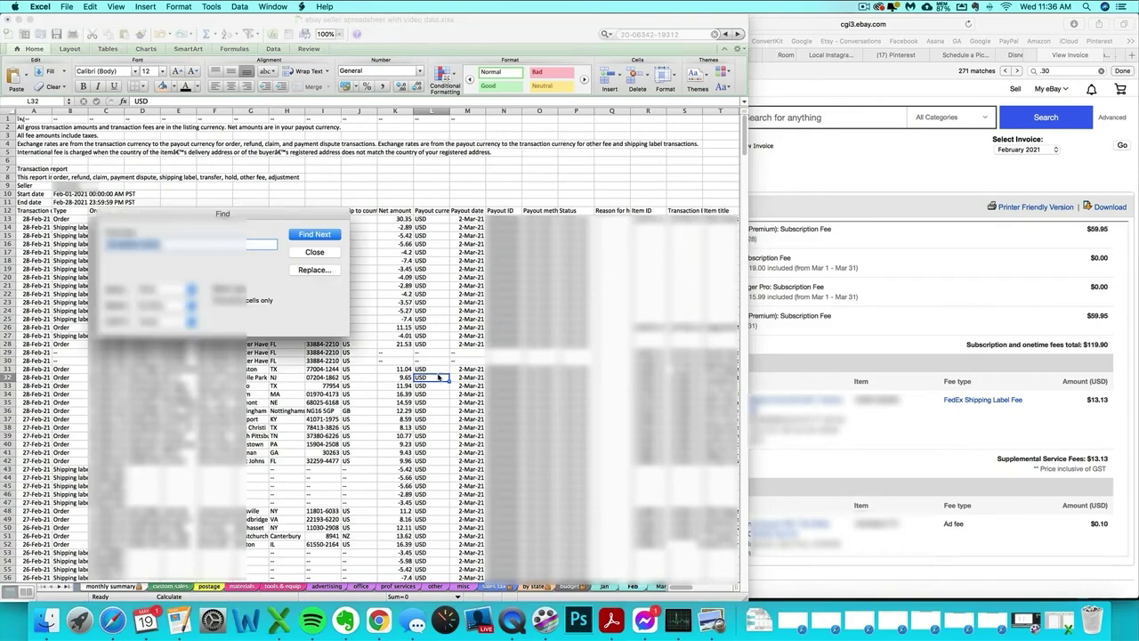
type("13.13")
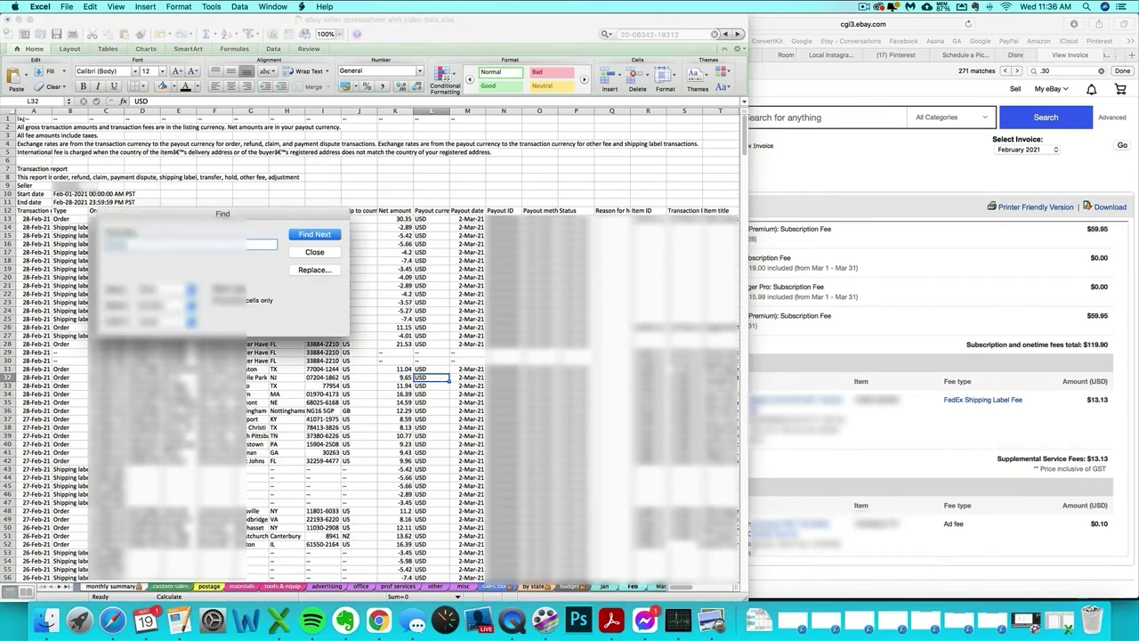
key("Return")
left_click(660, 332)
left_click(307, 251)
- Append +13.13 to C23's formula so February's invoice fees total 133.33
left_click(103, 587)
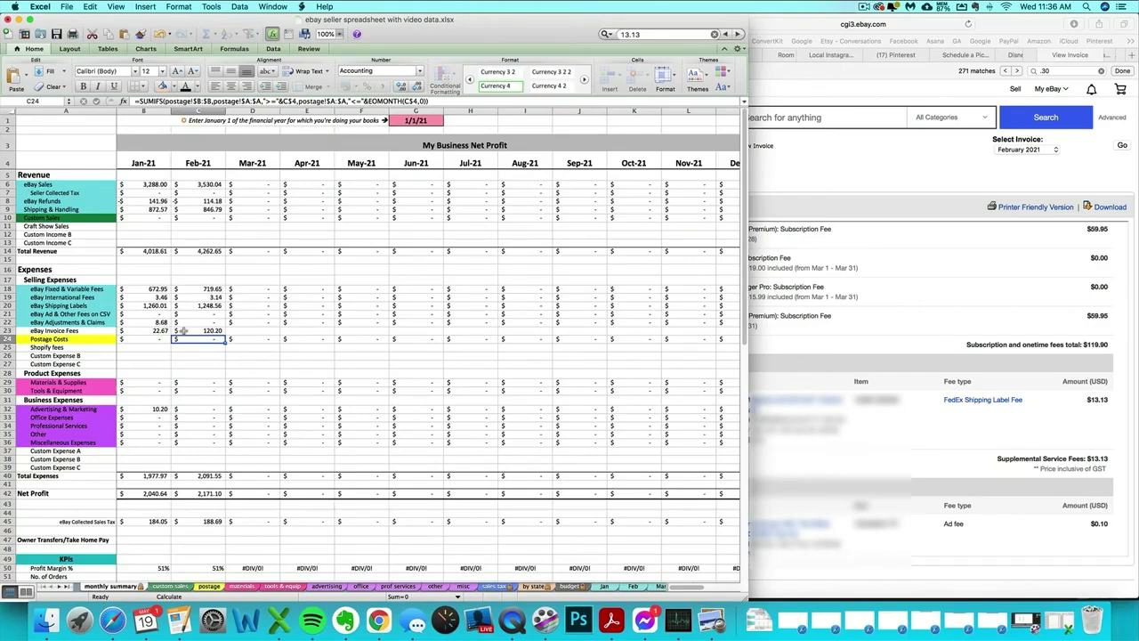
left_click(183, 330)
left_click(240, 101)
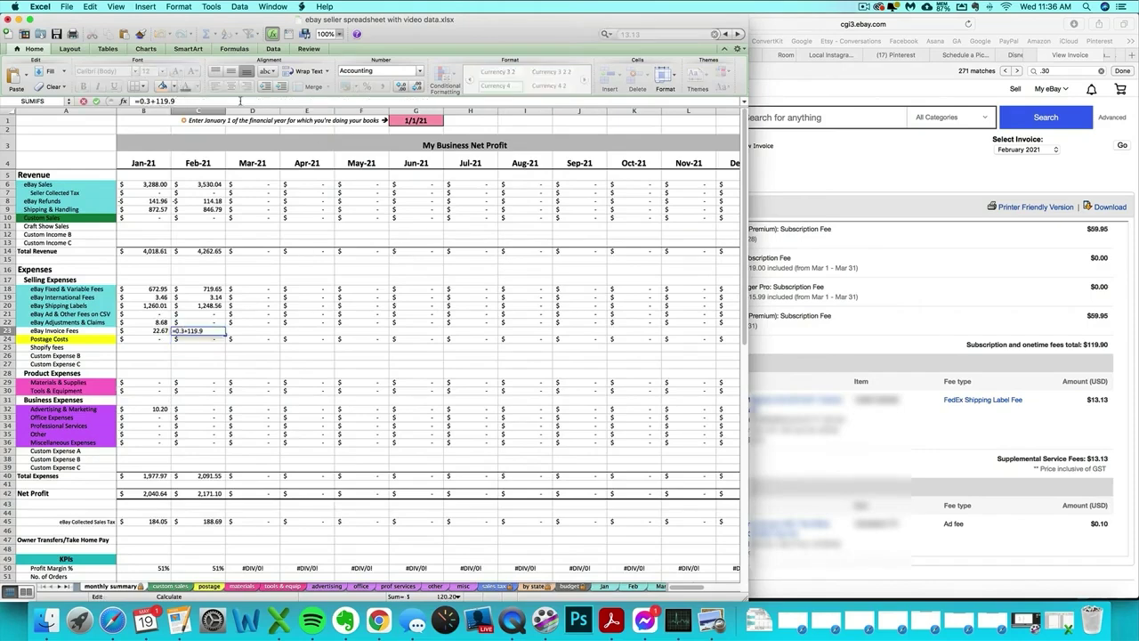
type("+13.13")
key("Return")
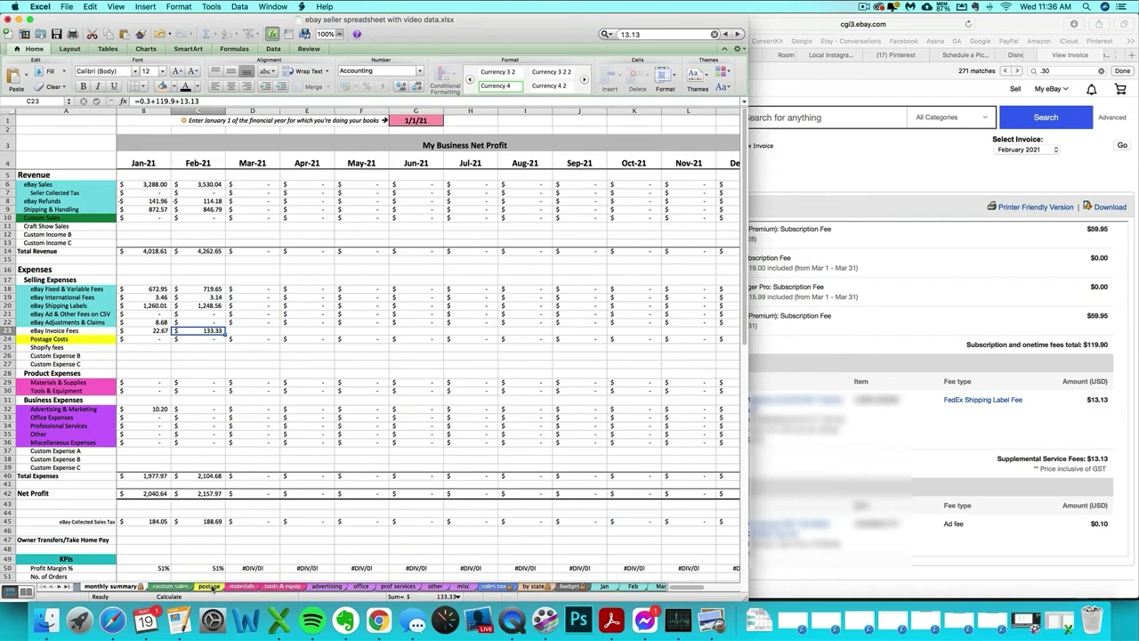
- On the advertising sheet, log a 2/28/21 promoted listing fee of 11.54 in row 4
left_click(854, 383)
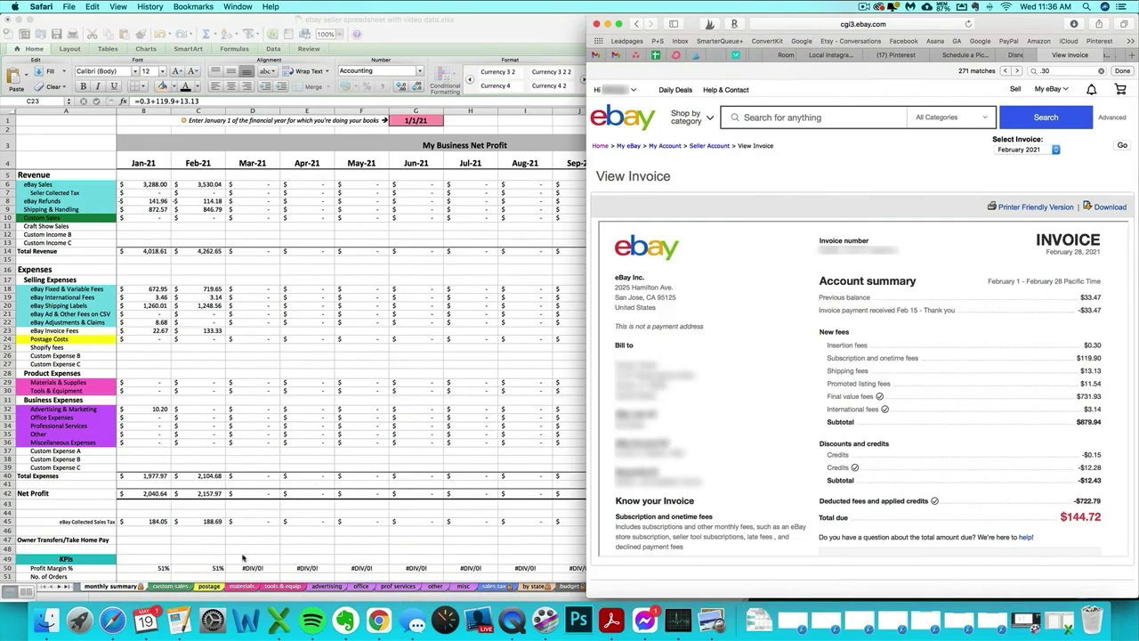
left_click(323, 585)
left_click(324, 586)
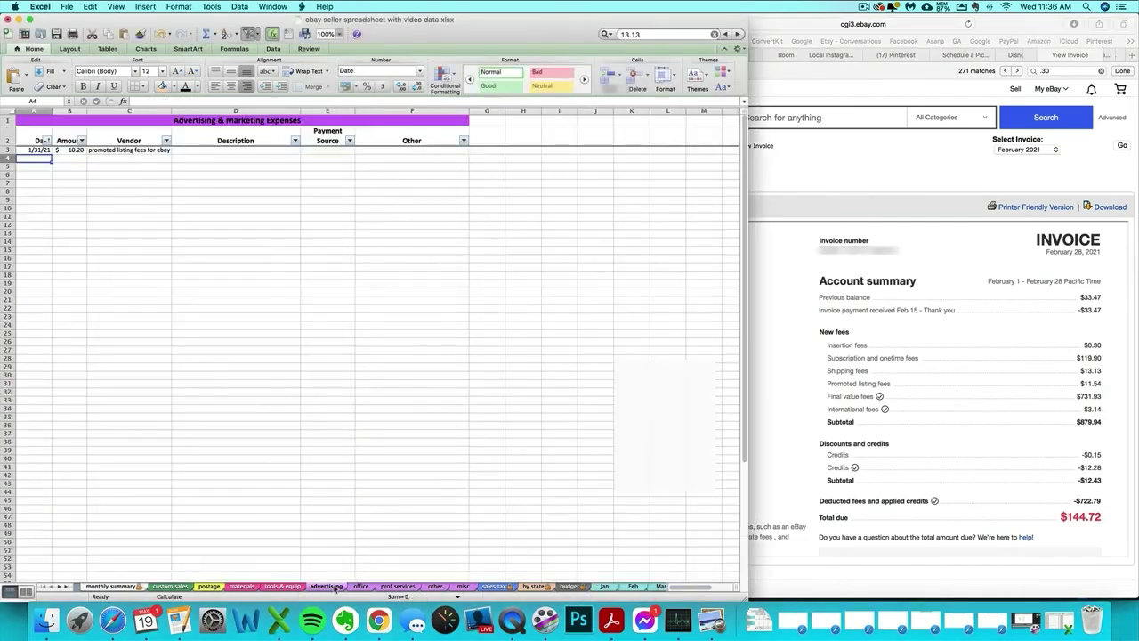
type("2/28/21")
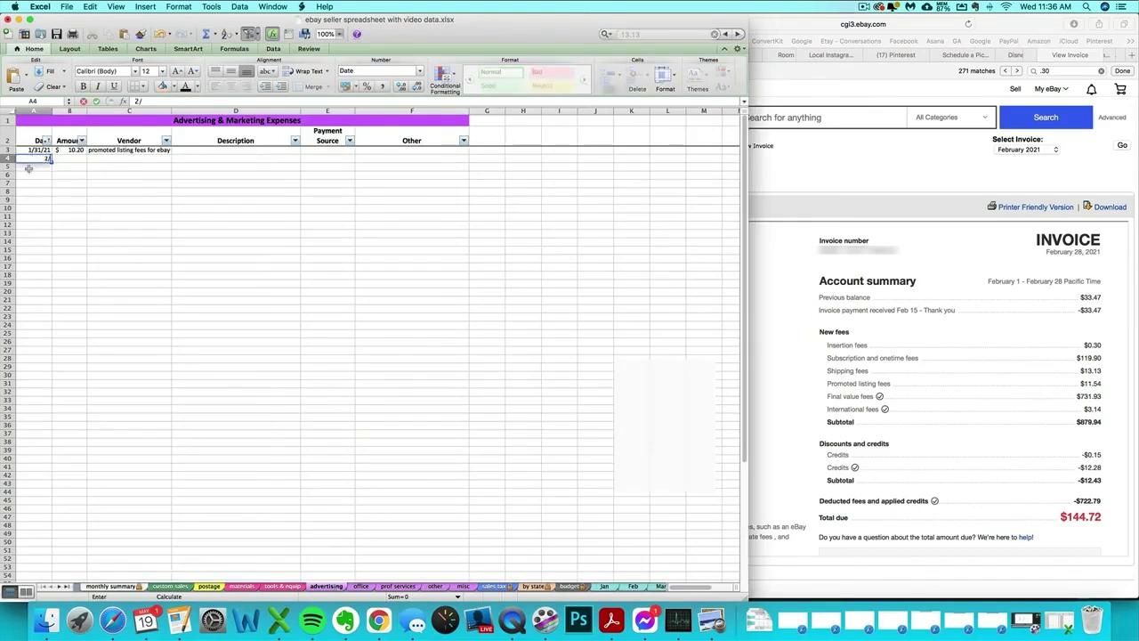
key("Tab")
type("11.54")
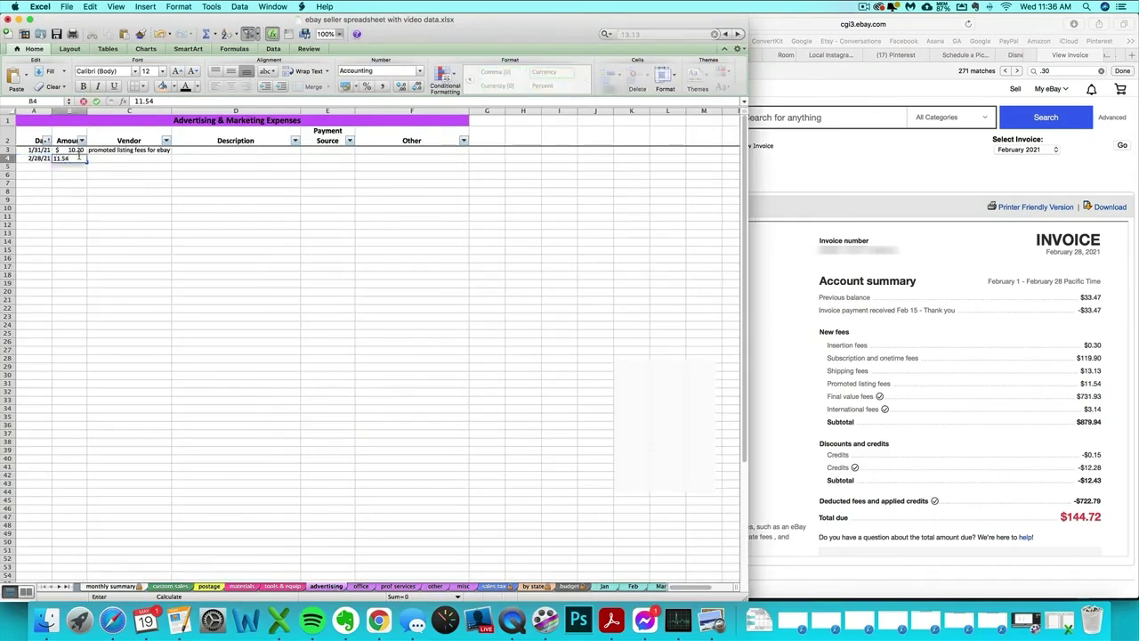
key("Return")
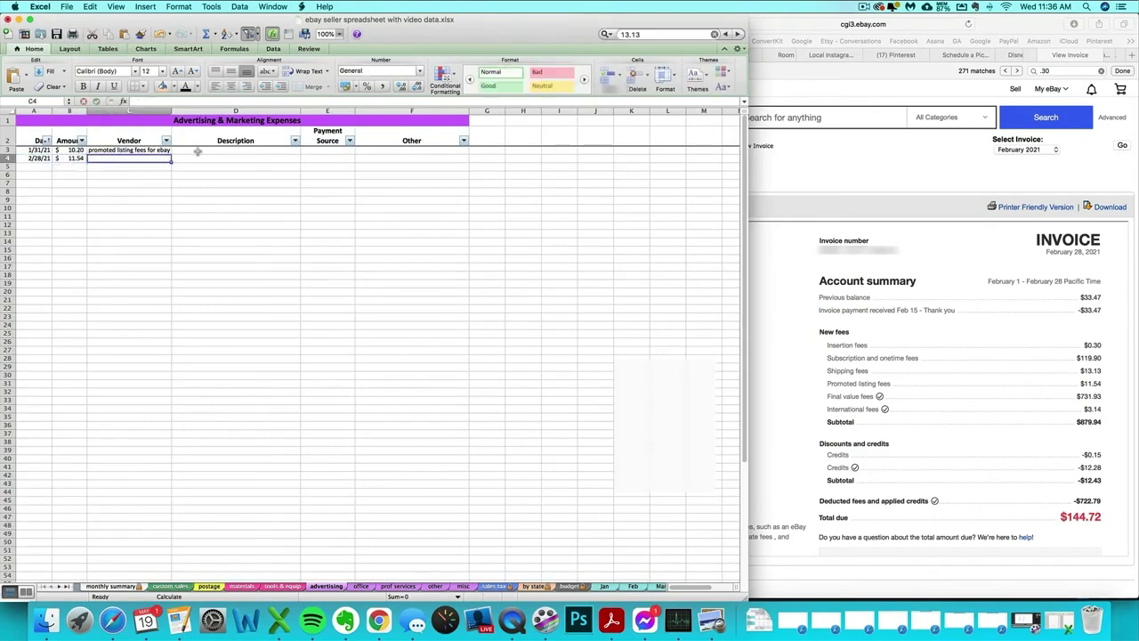
- Fill the vendor description from C3 down into C4, then go back to the monthly summary
left_click(169, 151)
mouse_move(172, 151)
left_mouse_down()
mouse_move(196, 244)
mouse_move(95, 566)
mouse_move(116, 589)
mouse_move(171, 159)
left_mouse_up()
left_click(111, 585)
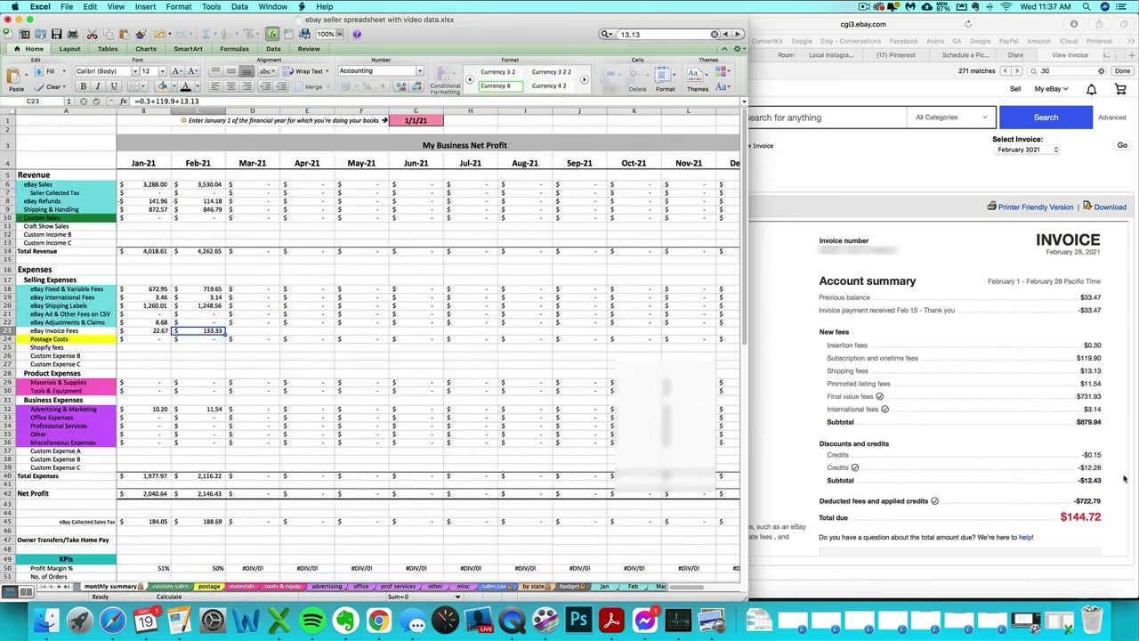
- Launch Calculator and enter the 731.93 final value fees
left_click(1084, 421)
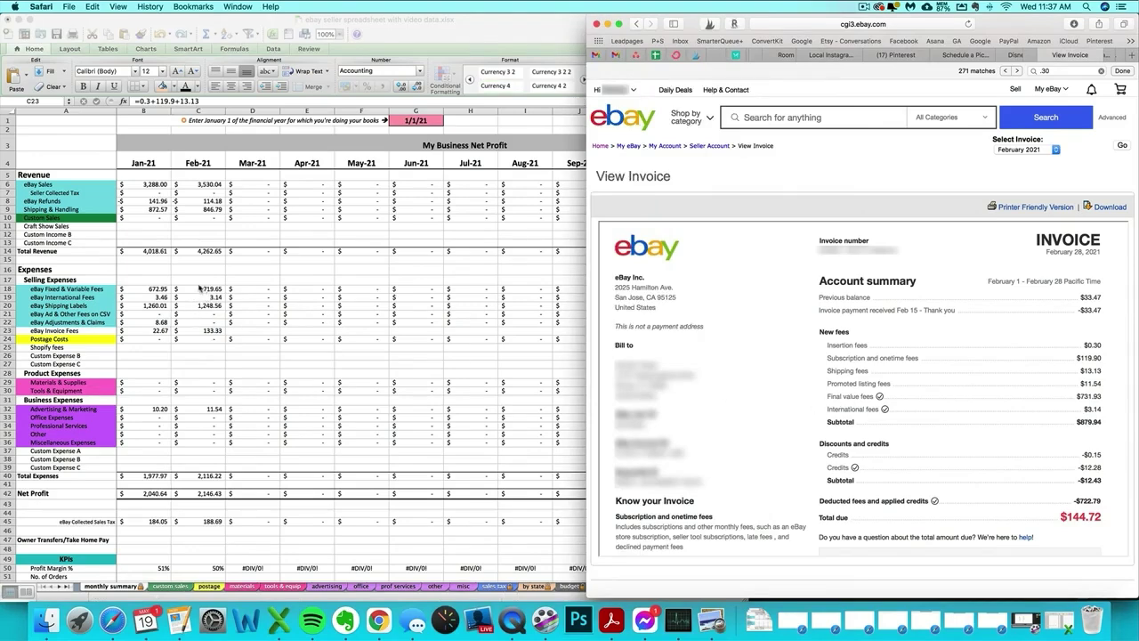
left_click(80, 620)
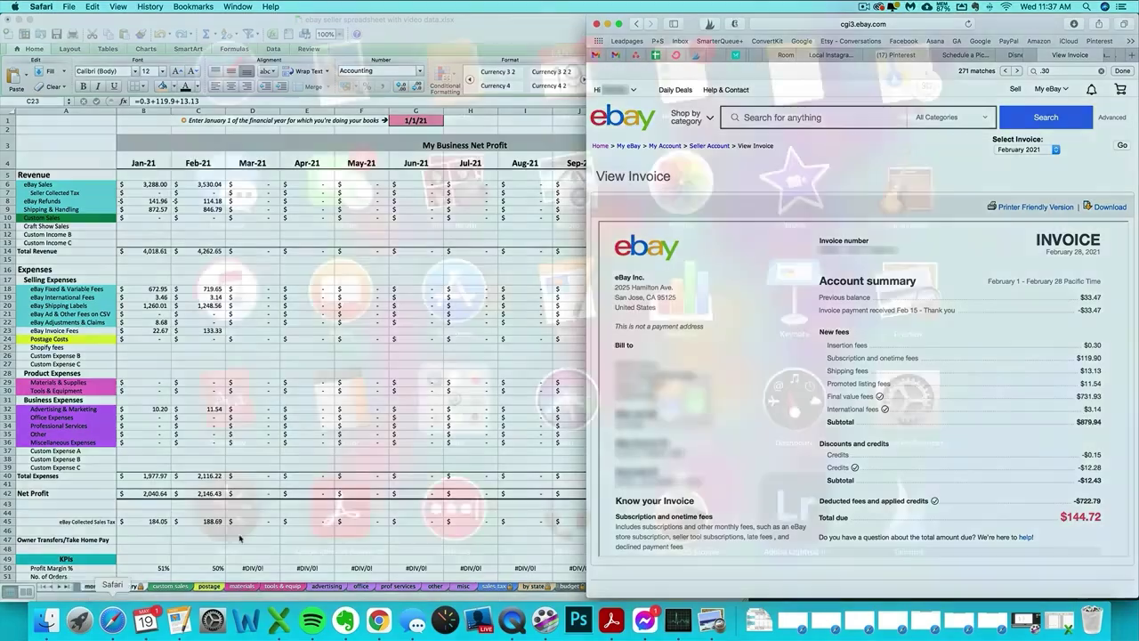
left_click(360, 382)
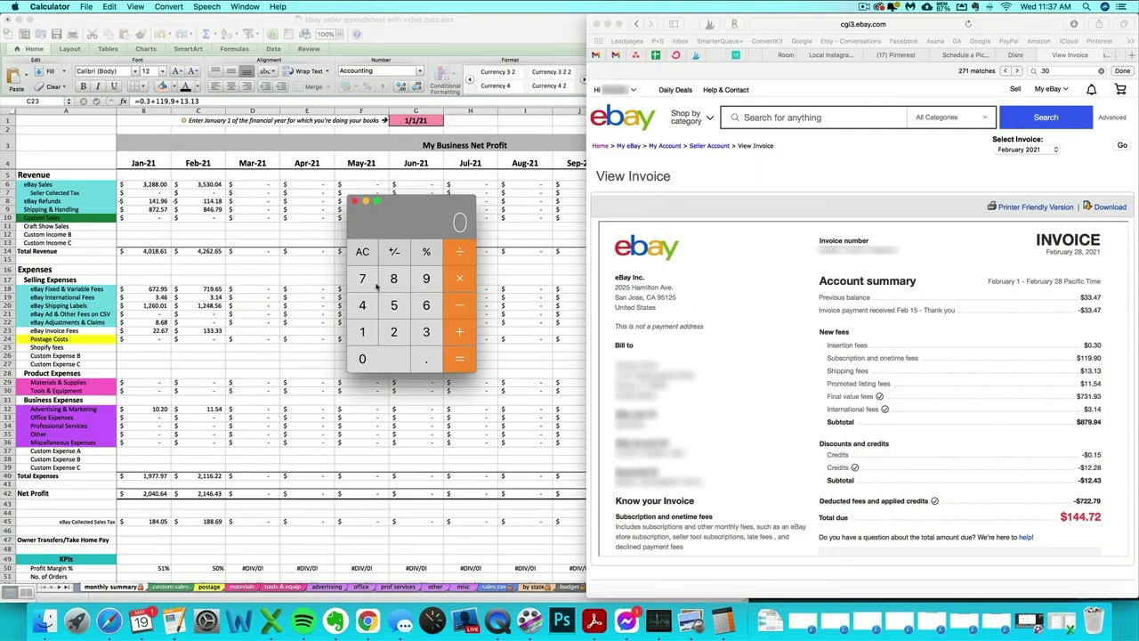
left_click(374, 283)
left_click(418, 333)
left_click(364, 332)
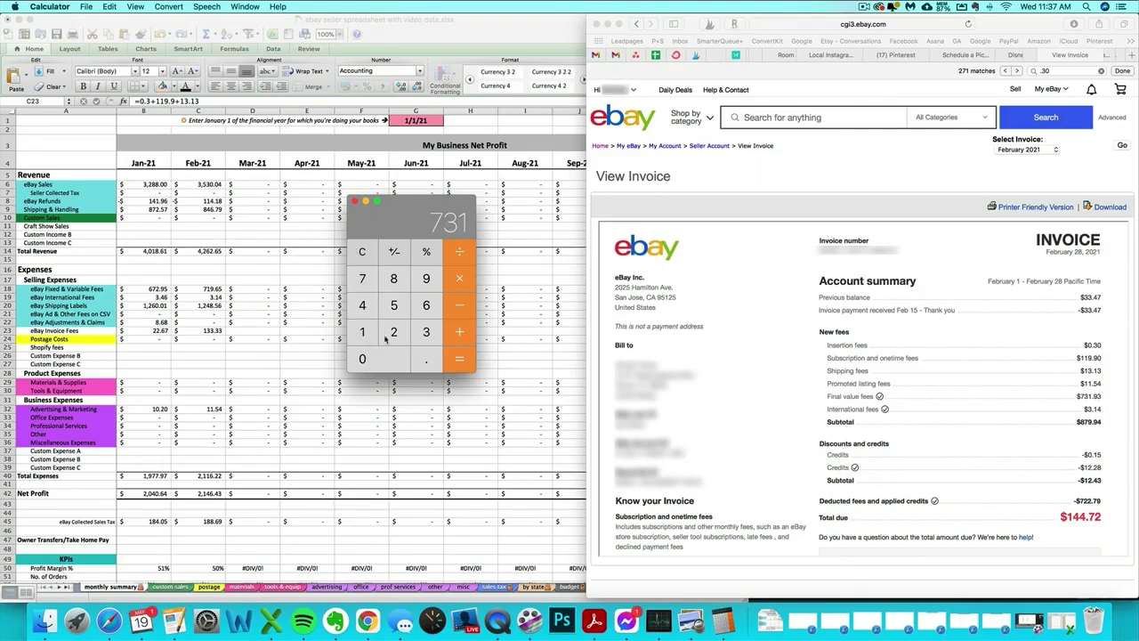
left_click(436, 358)
left_click(425, 278)
left_click(425, 332)
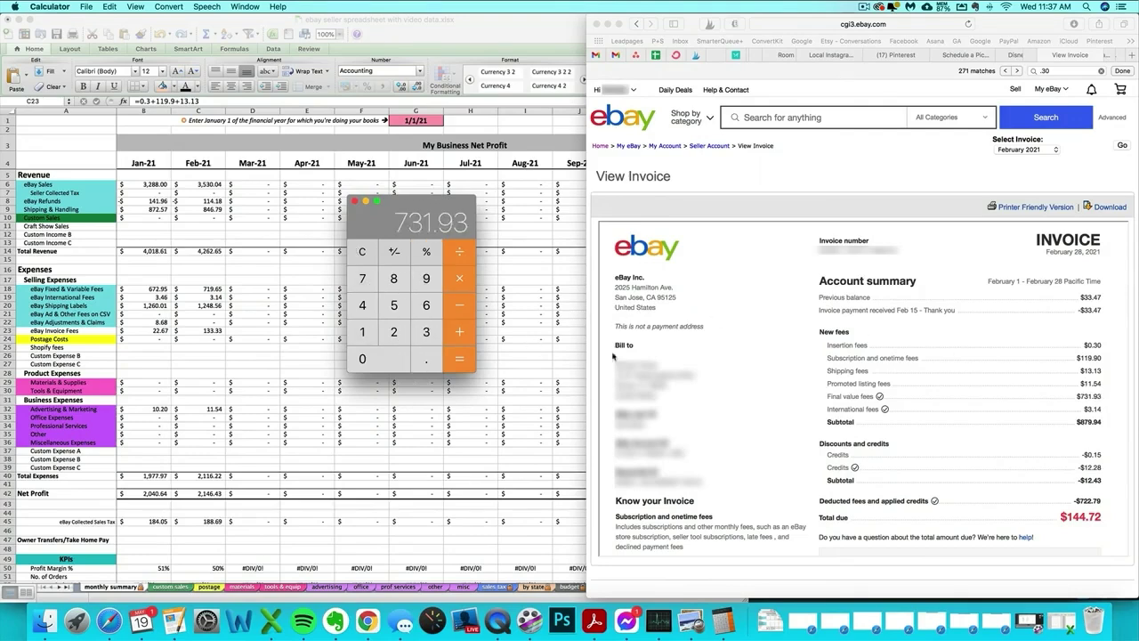
- Subtract the 12.28 credits to get 719.65
left_click(455, 306)
left_click(363, 332)
left_click(394, 331)
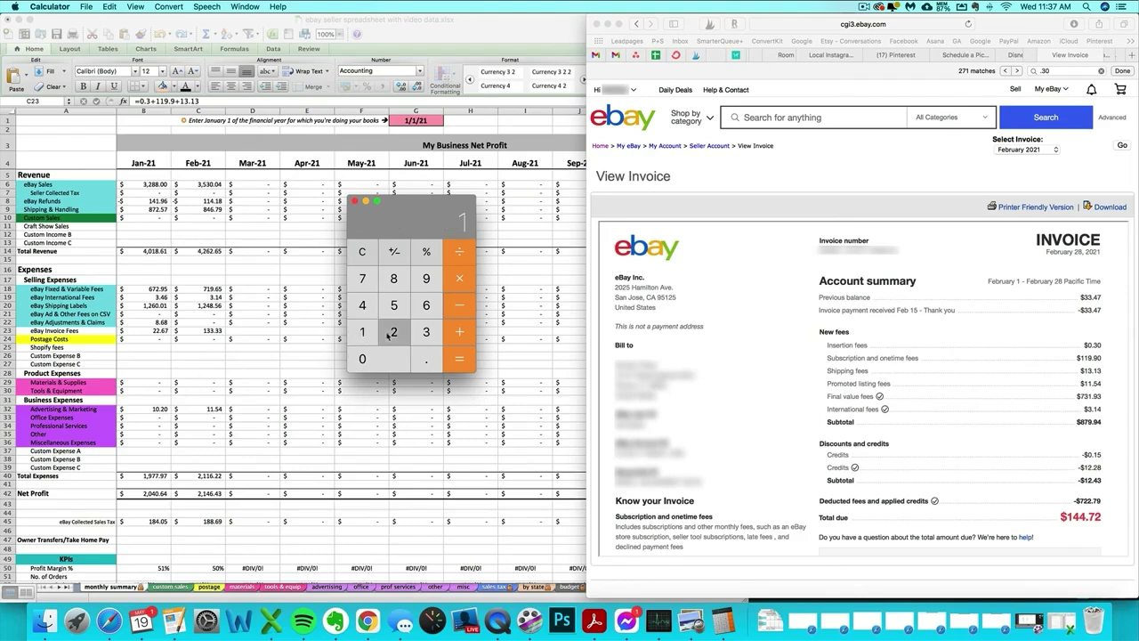
left_click(426, 359)
left_click(394, 331)
left_click(395, 279)
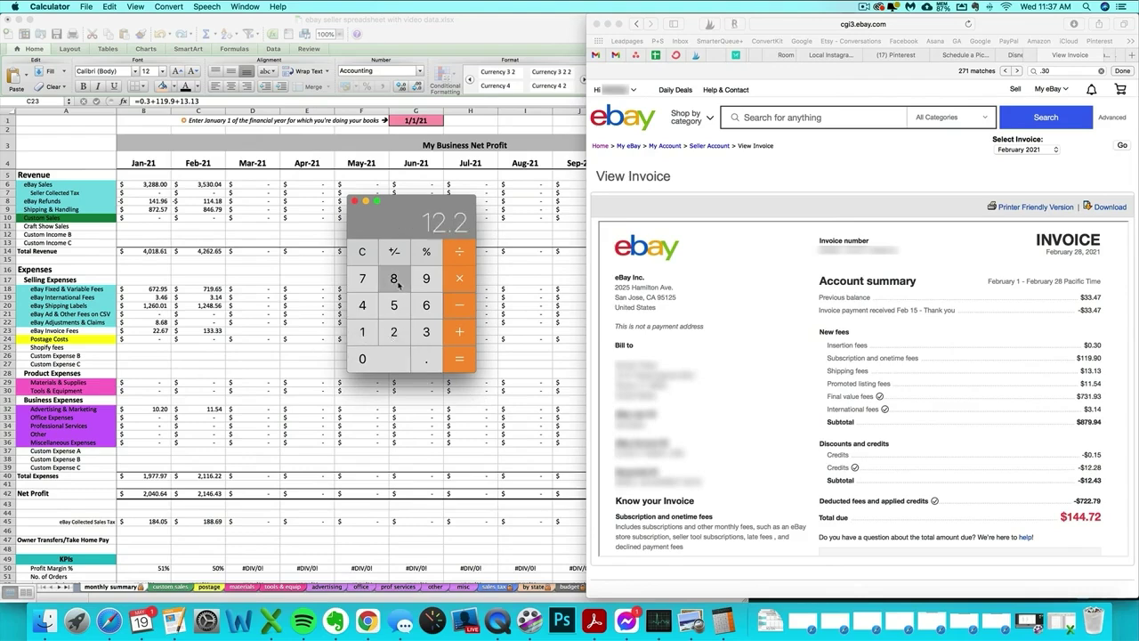
left_click(464, 365)
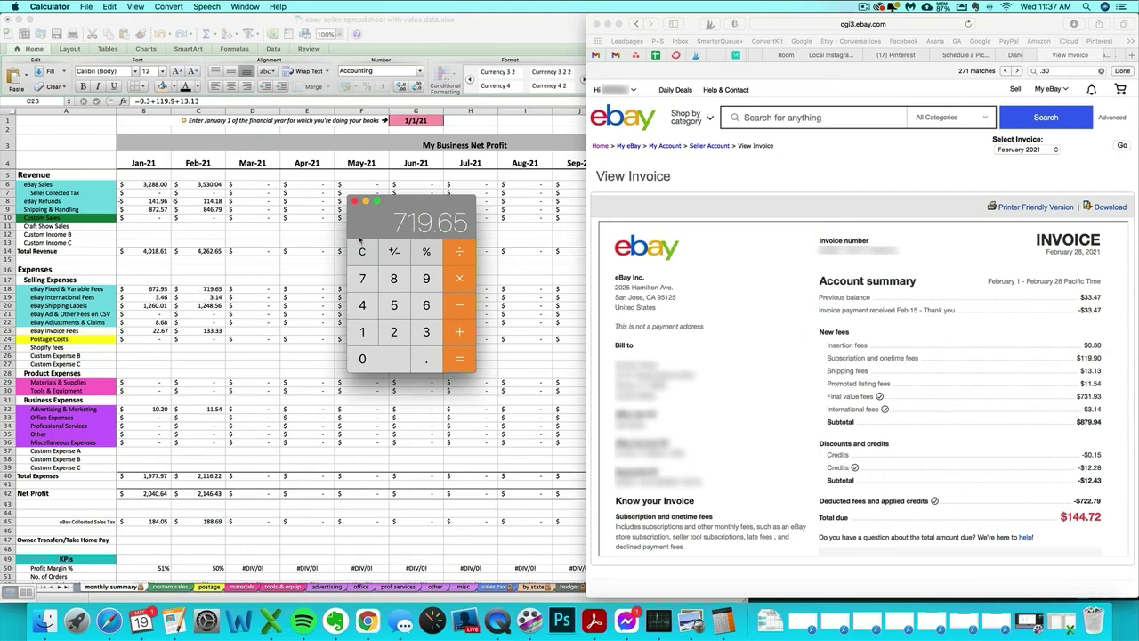
- Close Calculator and review the February invoice's fee, credits and totals rows
left_click(355, 202)
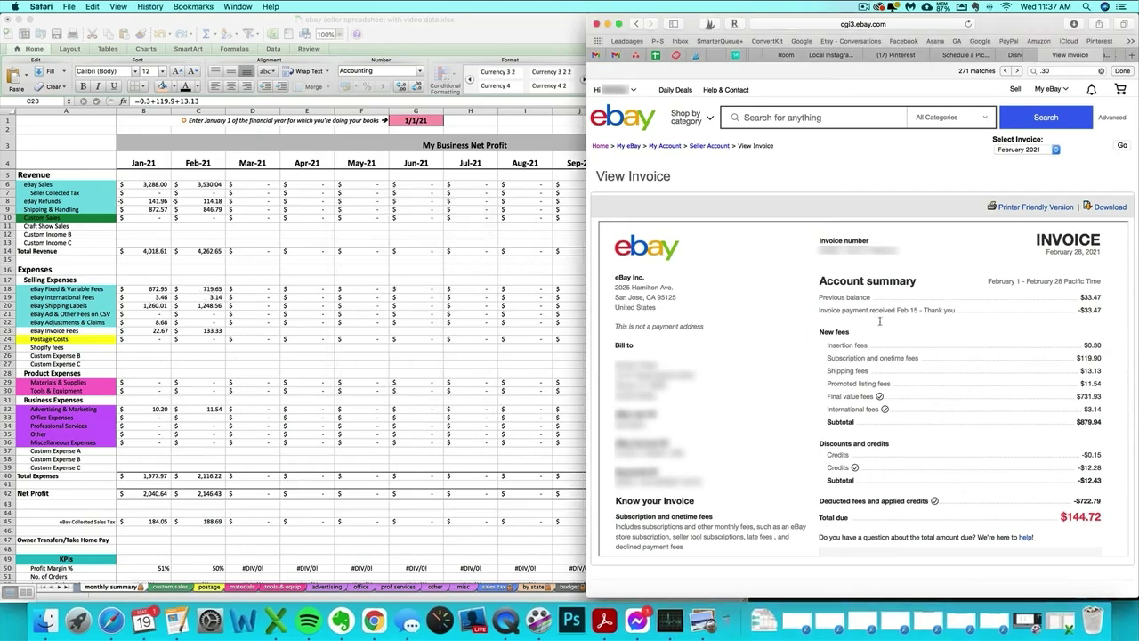
left_click_drag(1086, 395, 1113, 395)
left_click(1082, 419)
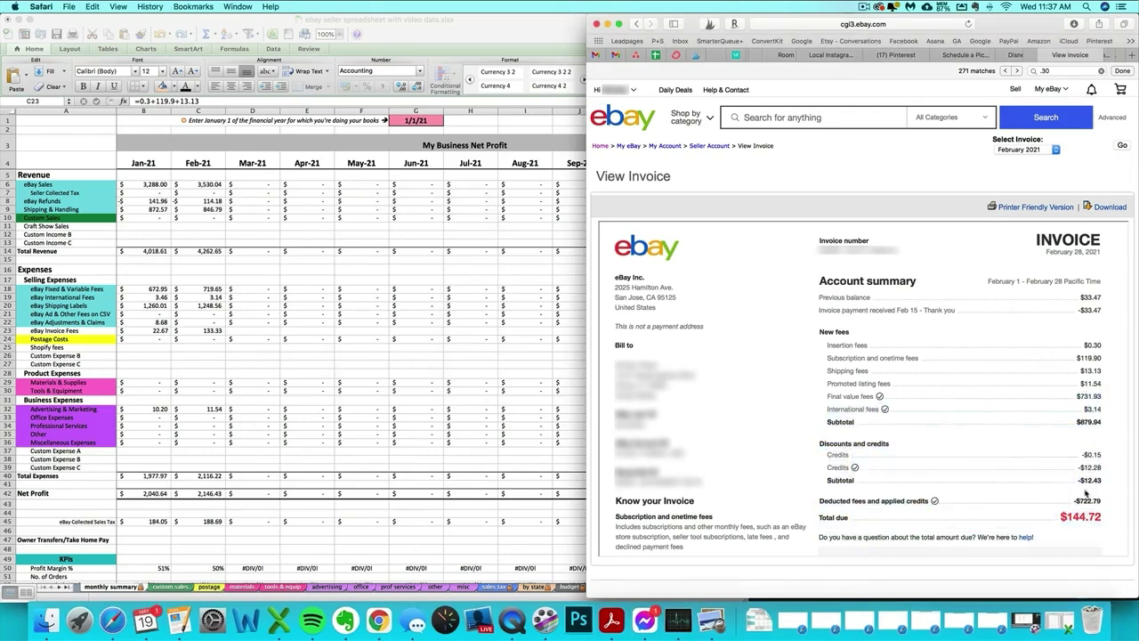
left_click_drag(1081, 464, 1103, 454)
left_click(1102, 465)
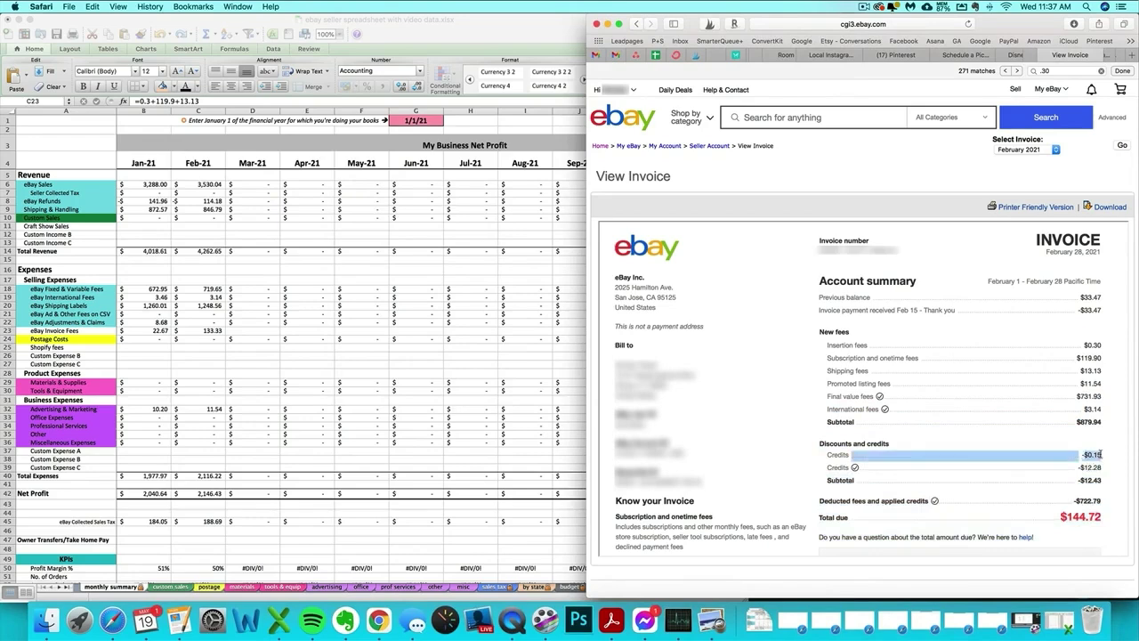
left_click(1101, 454)
- Search the Feb transactions sheet for 'insertion', find none, and return to the monthly summary
scroll(1088, 451, "down", 1)
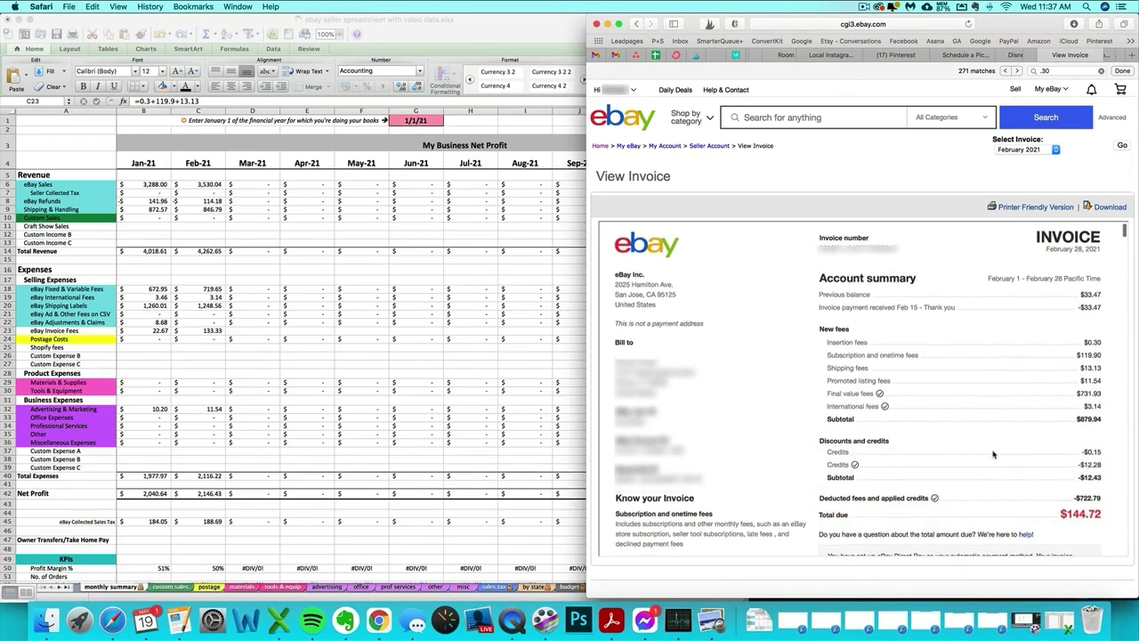
scroll(995, 456, "down", 5)
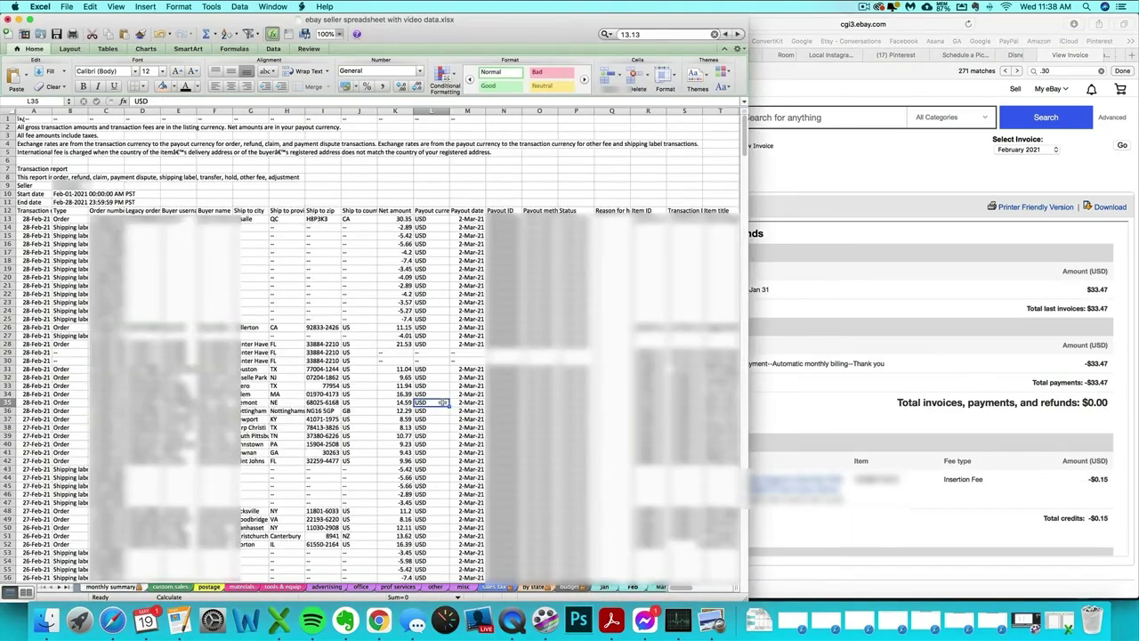
key("super+f")
key("Return")
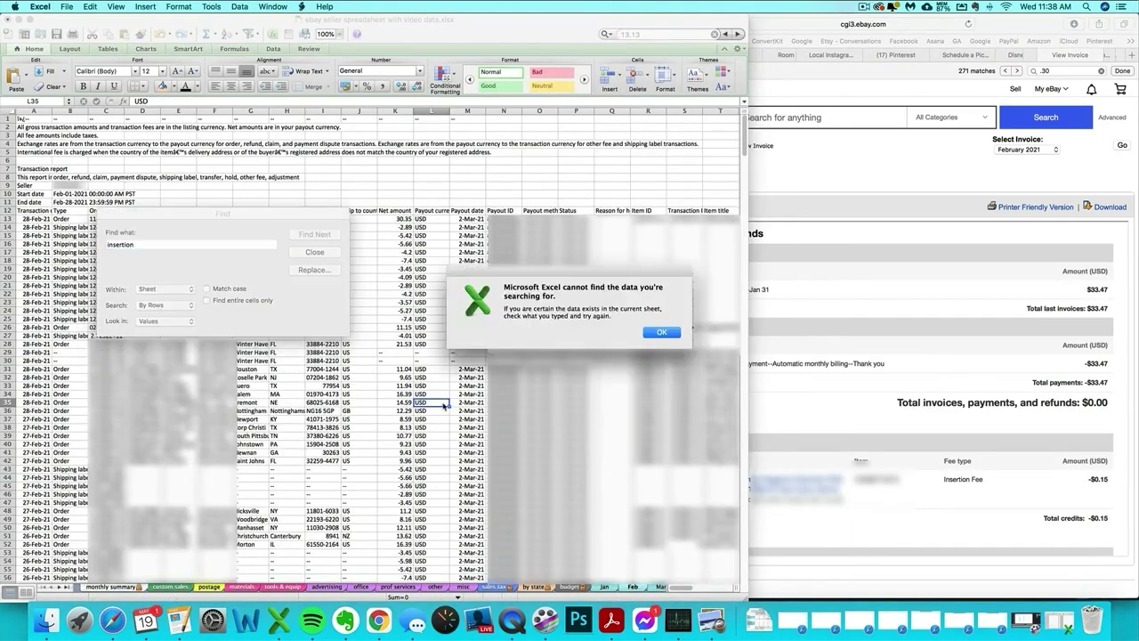
left_click(668, 333)
left_click(317, 255)
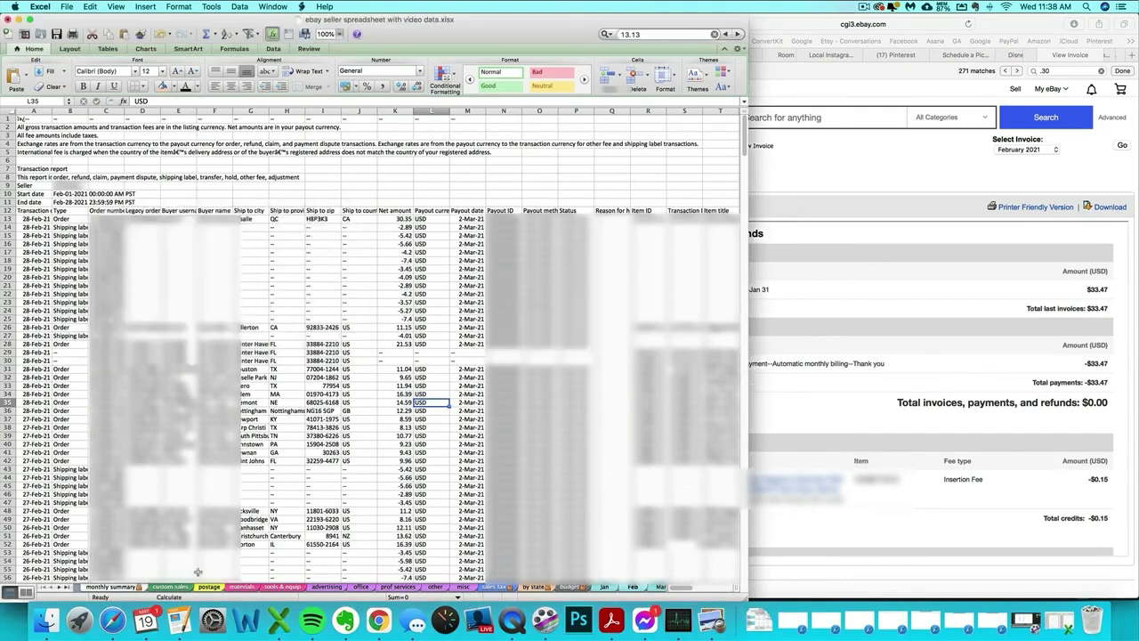
left_click(116, 587)
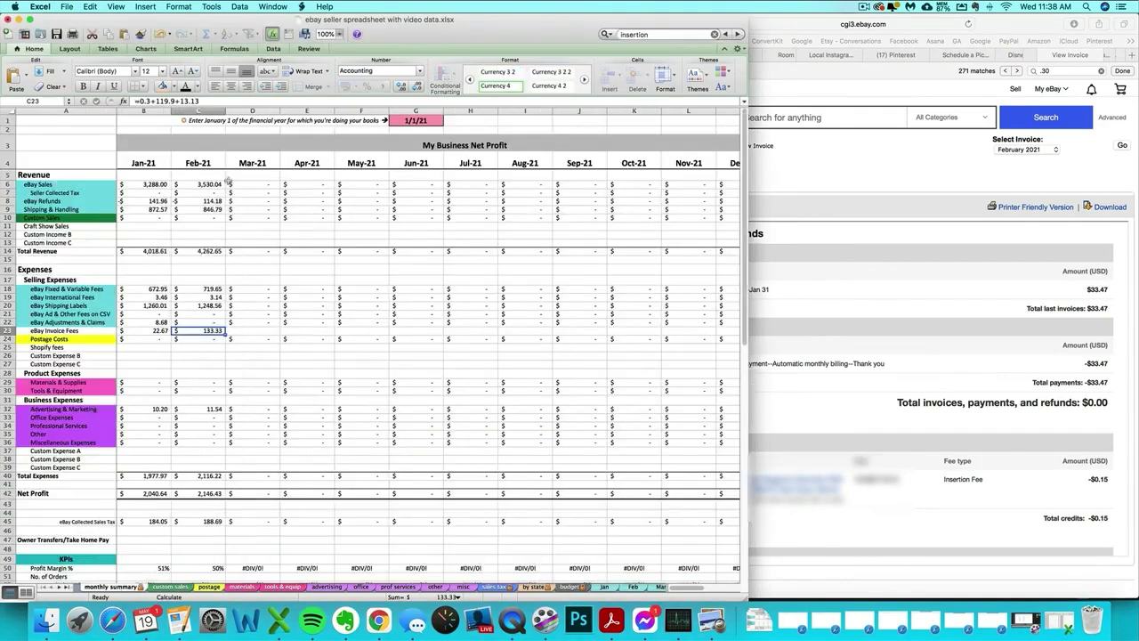
- Append -.15 to the Feb-21 eBay Invoice Fees formula in C23, making it 133.18
left_click(237, 105)
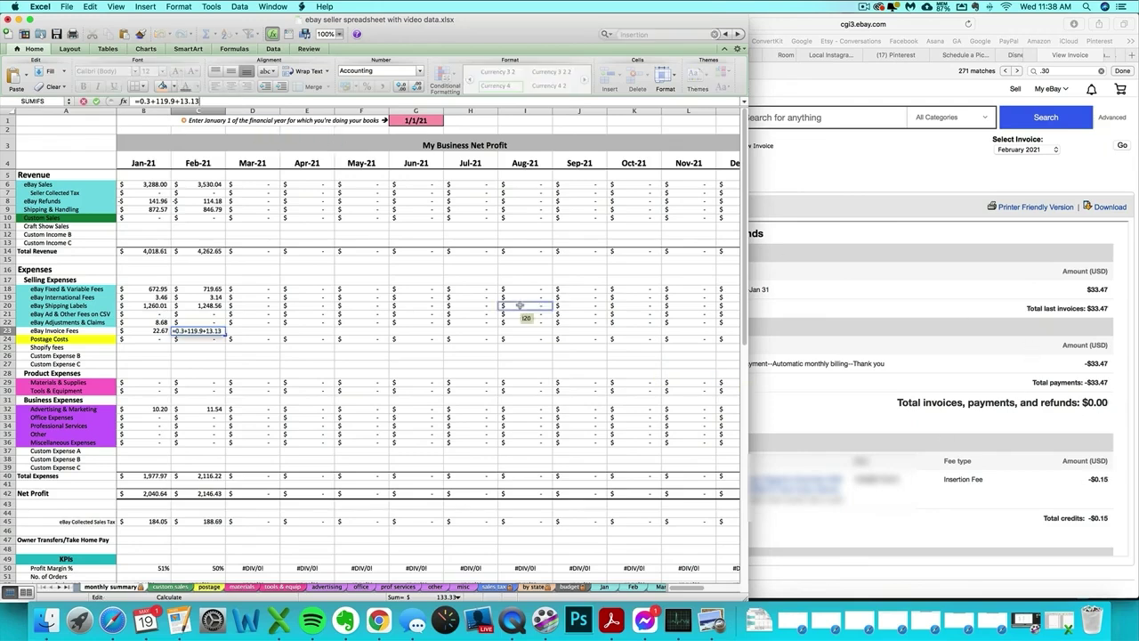
type("-.15")
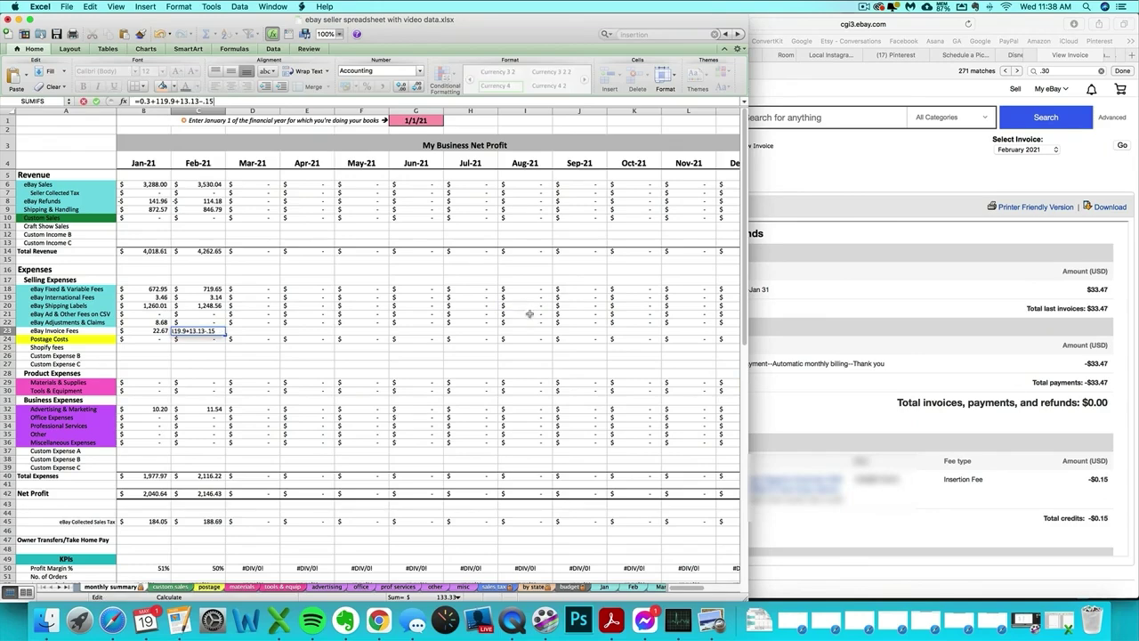
key("Return")
left_click(890, 383)
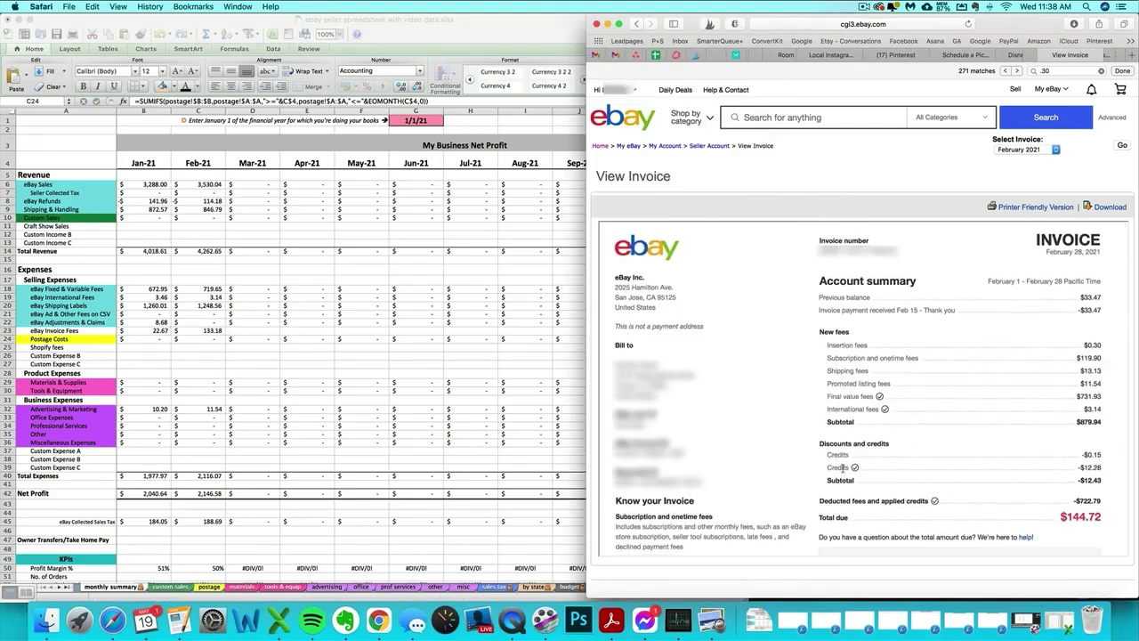